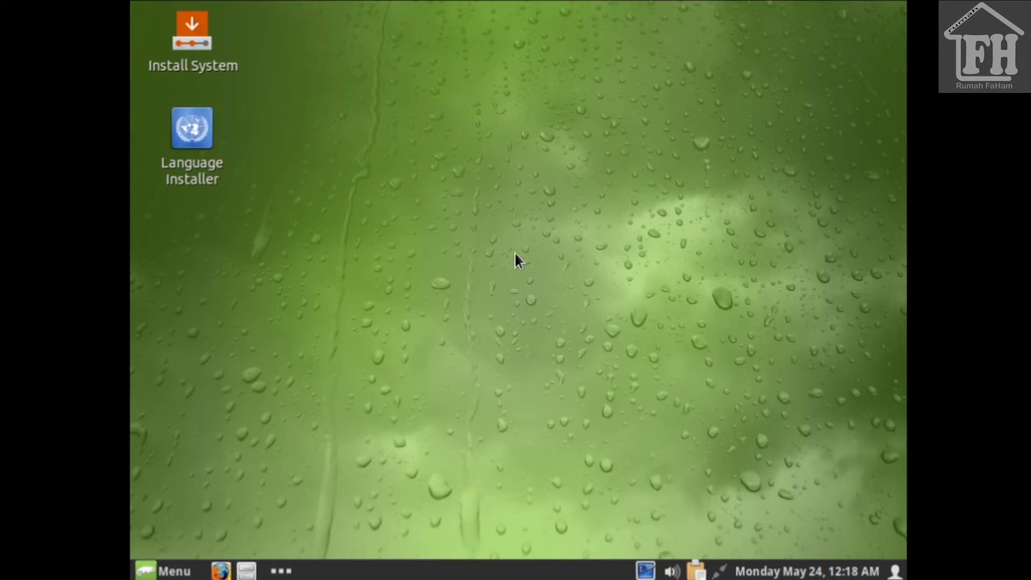
Step: Launch the Install System installer from the live desktop icon
double_click(207, 37)
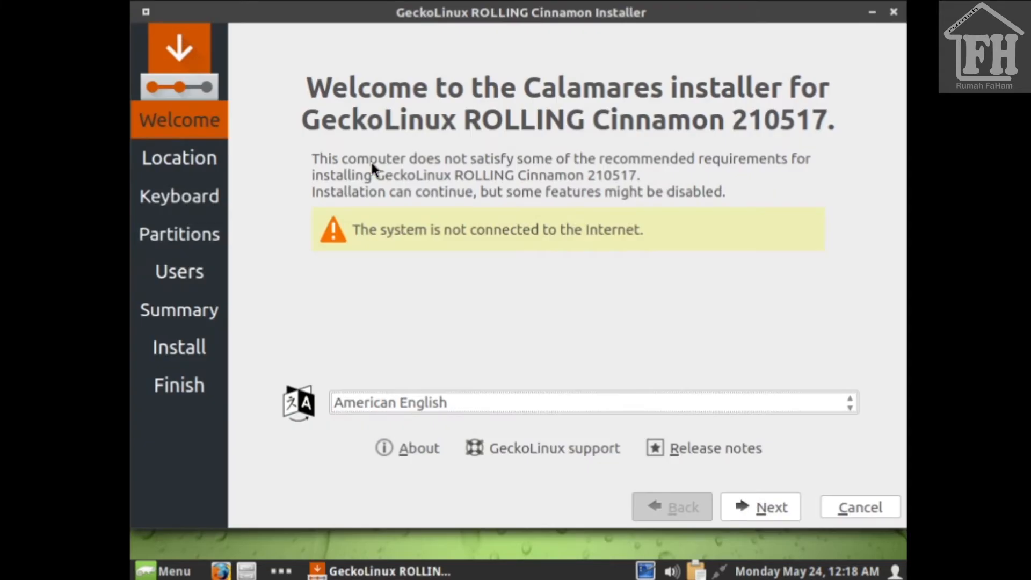
Step: Pass the Welcome page and pick Asia/Jakarta on the map with Indonesian locale
left_click(764, 506)
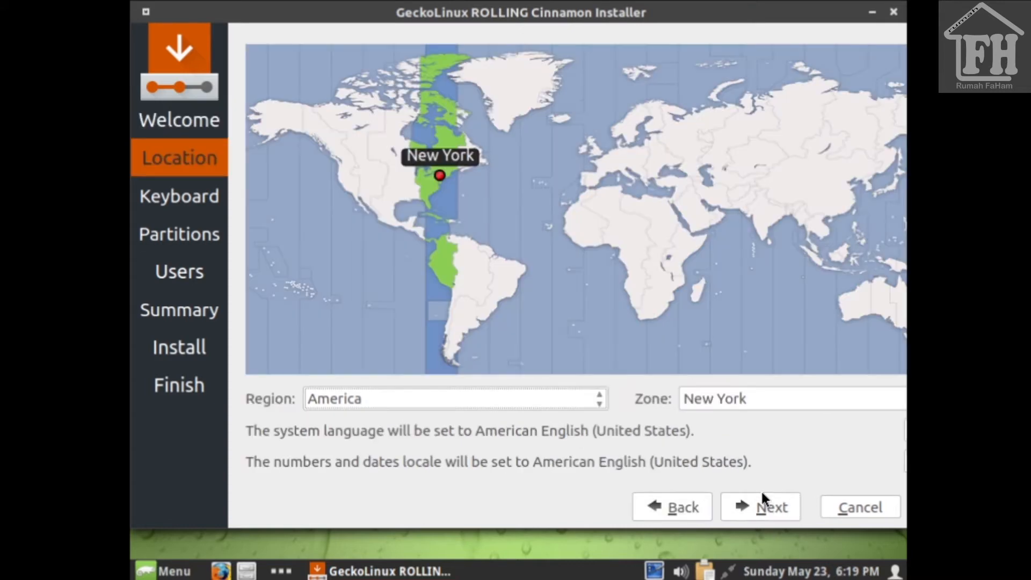
left_click(811, 271)
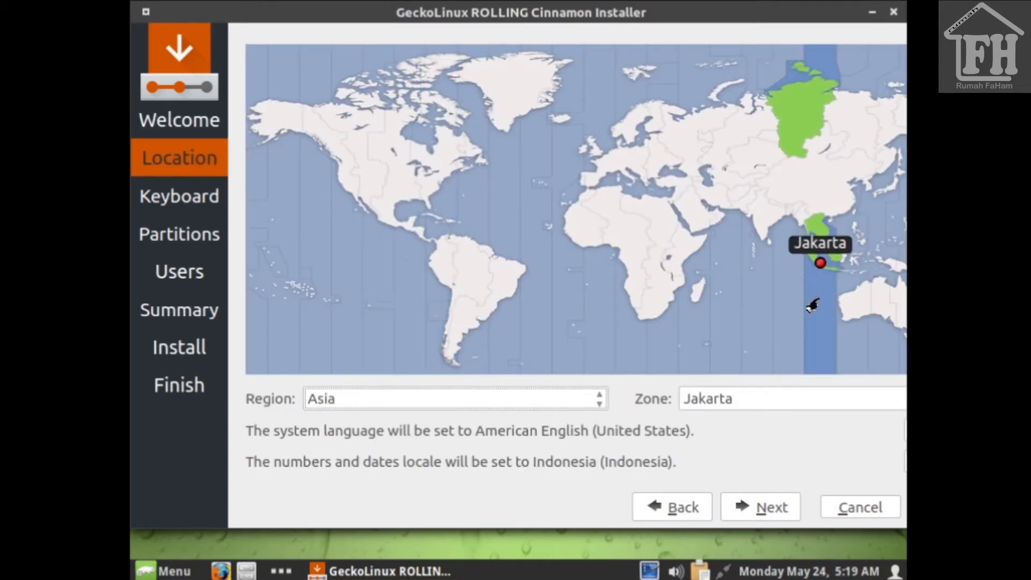
left_click(759, 508)
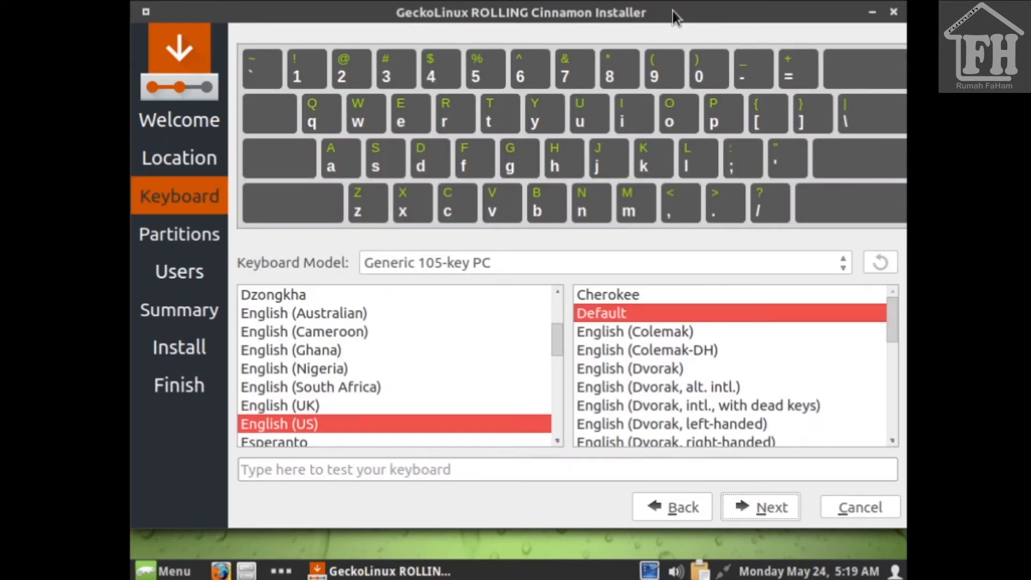
Step: Keep the English (US) keyboard and choose Erase disk for the 20.0 GiB /dev/sda
left_click(746, 516)
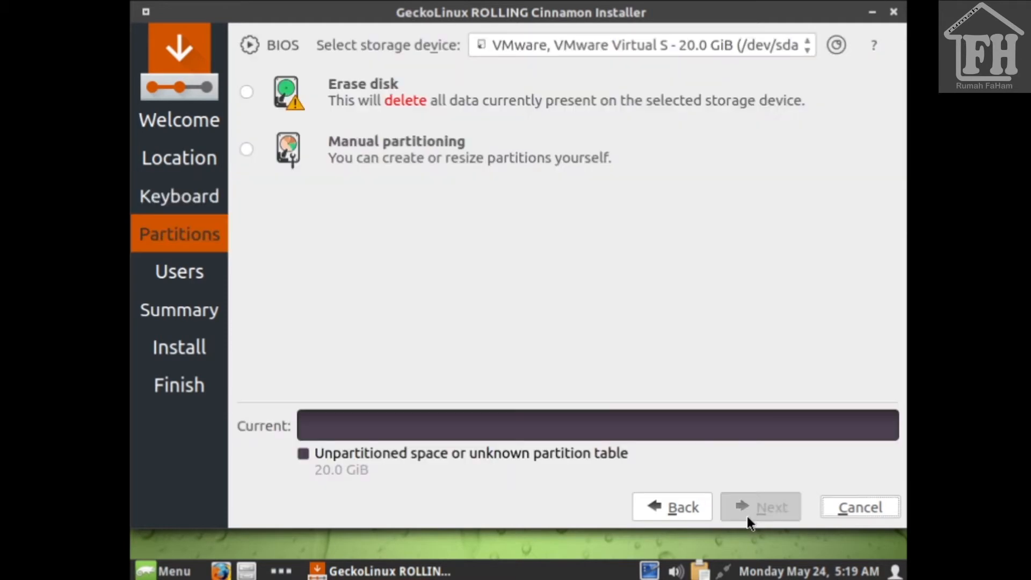
left_click(247, 95)
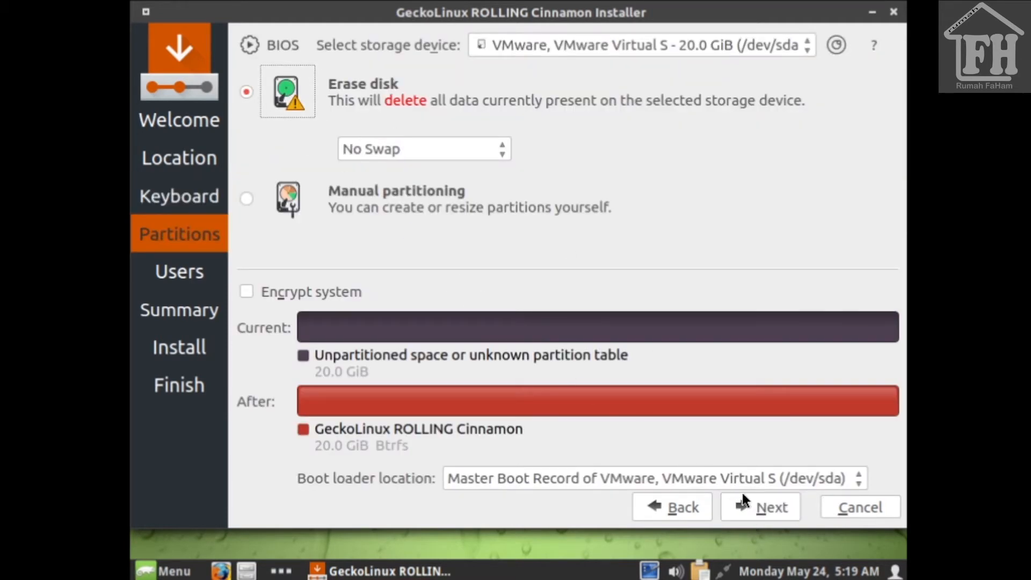
left_click(762, 503)
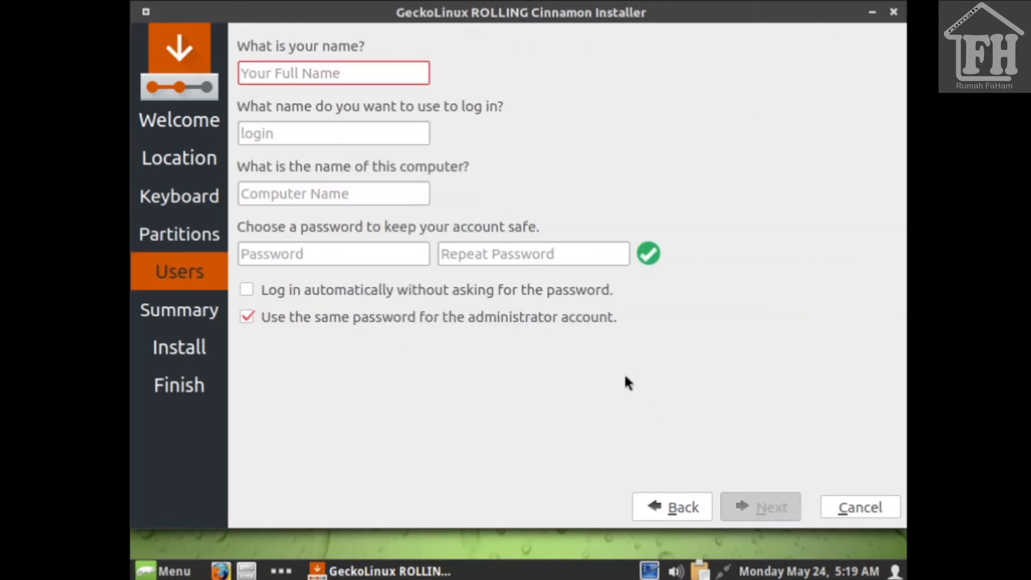
Step: Fill in the user's full name, login name and computer name
type("Ru")
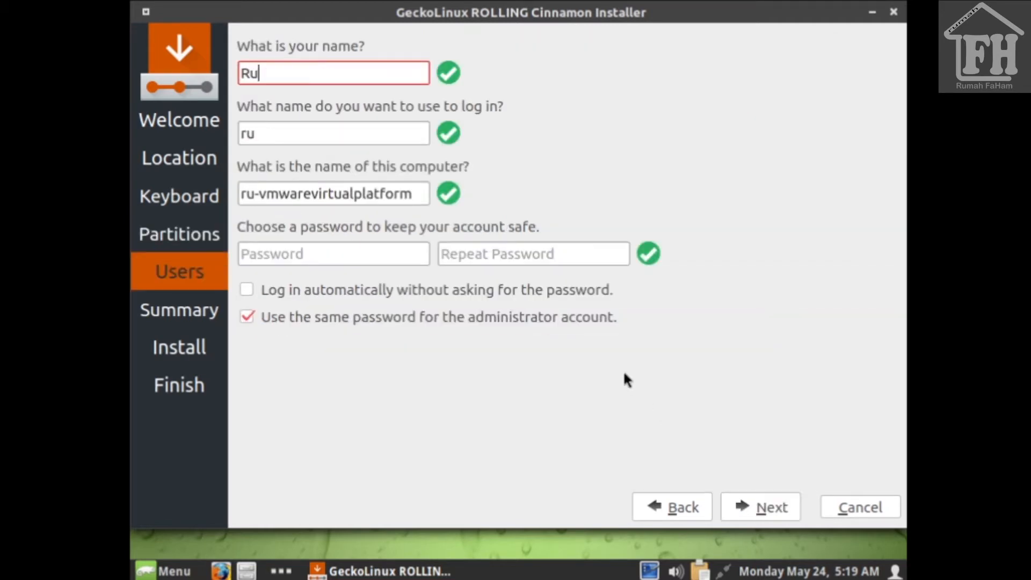
type("mah Faham")
key("Tab")
type("faham")
key("Tab")
type("faham")
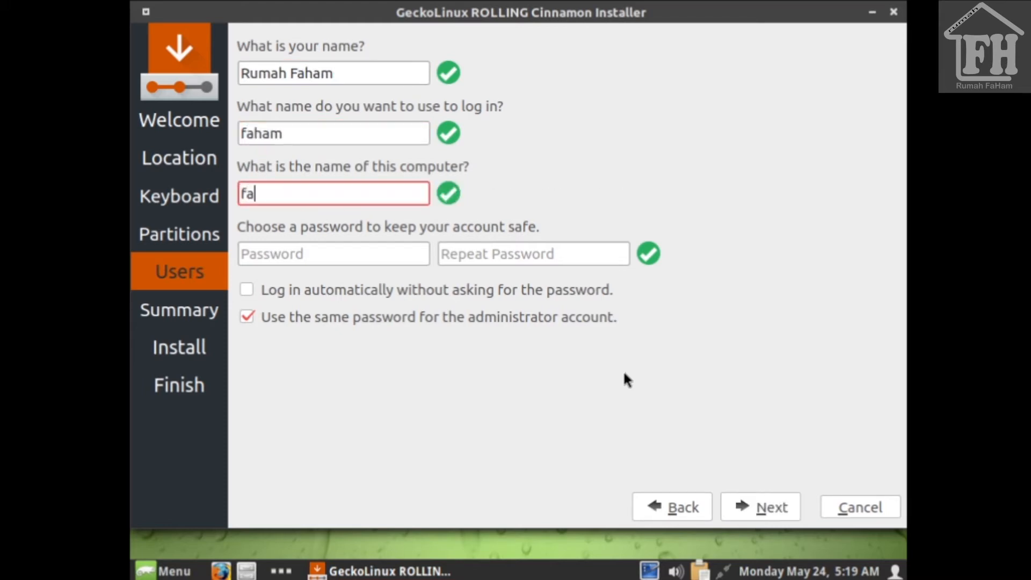
type("-gecko")
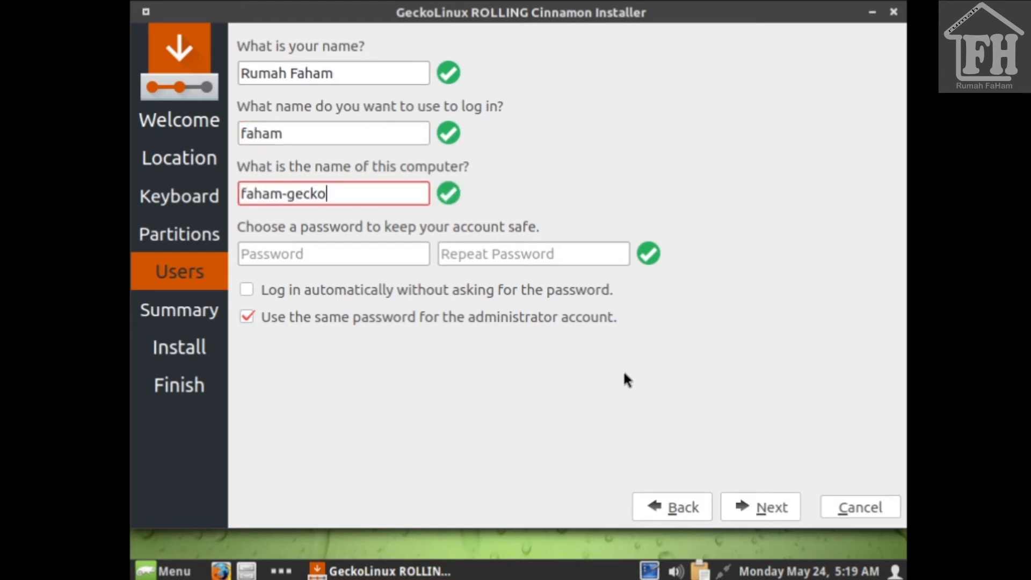
Step: Enter and confirm the account password, enable automatic login, and continue to Summary
key("Tab")
key("BackSpace")
key("Tab")
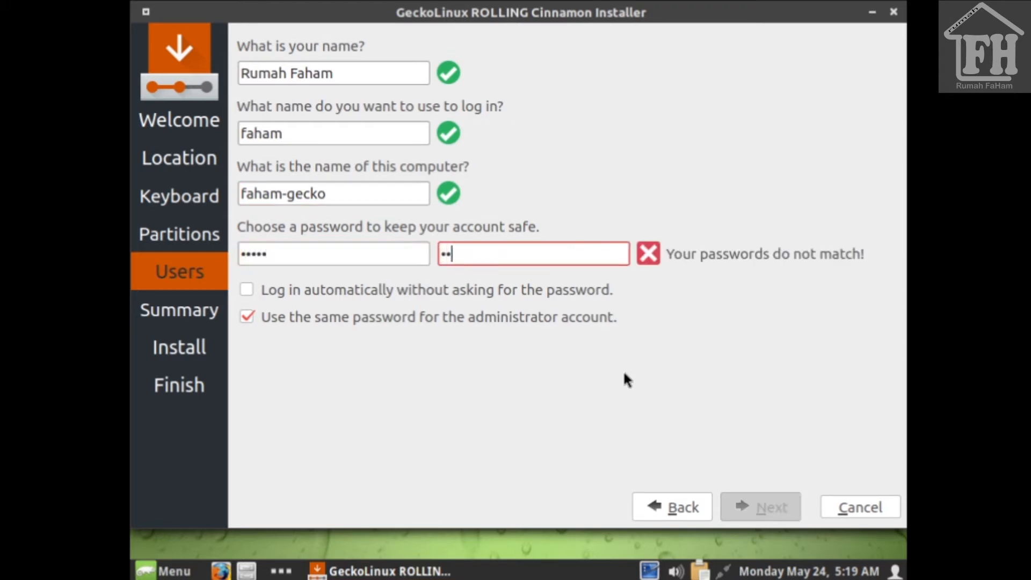
key("Tab")
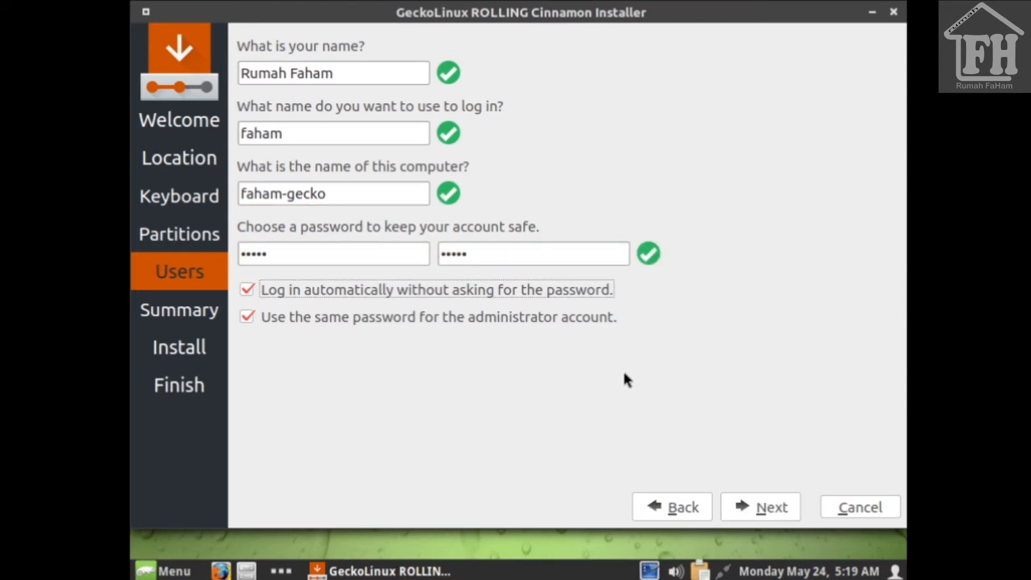
left_click(789, 510)
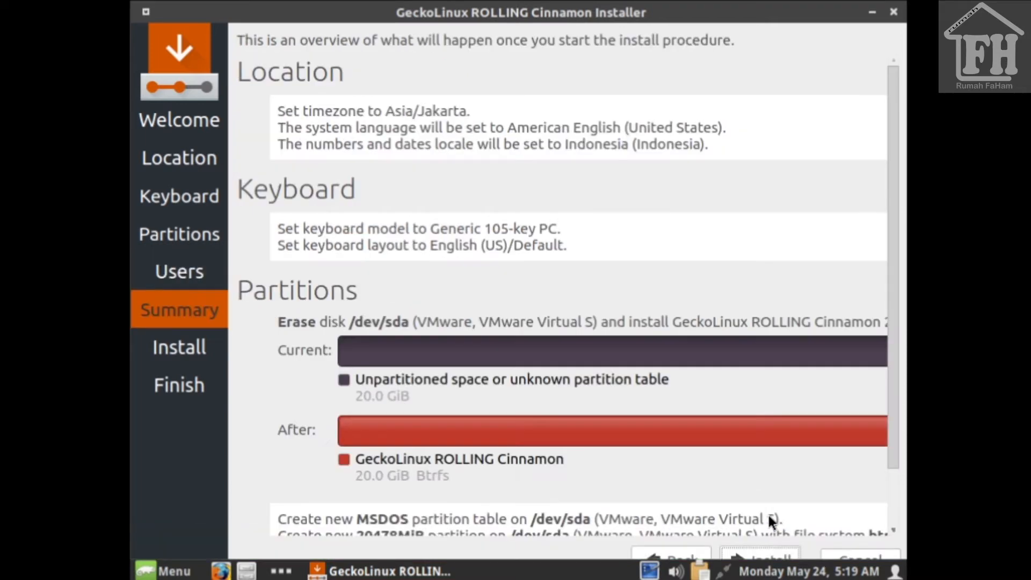
Step: Review the summary, then start the install and confirm the irreversible disk changes
left_click_drag(889, 444, 895, 504)
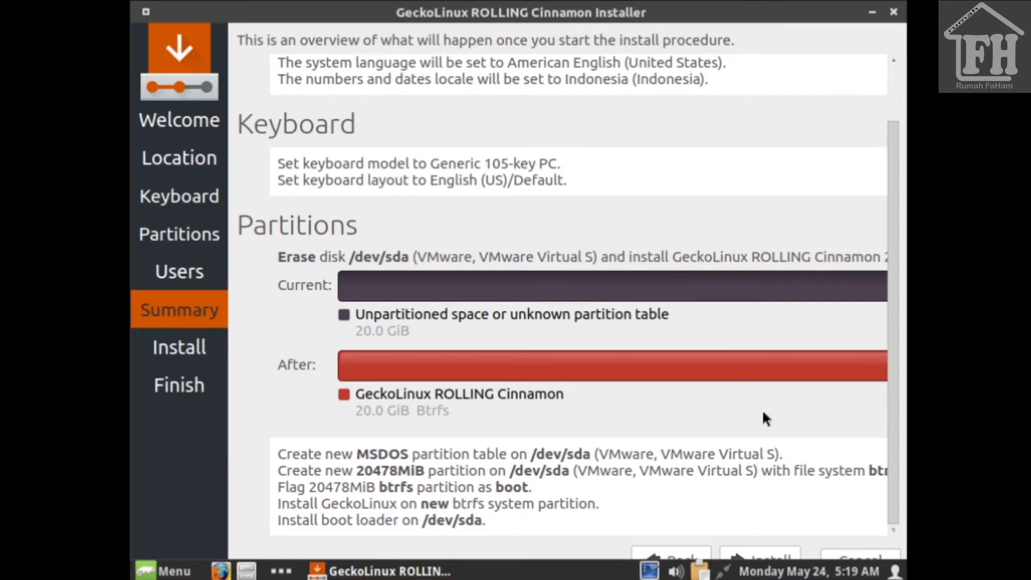
left_click(771, 561)
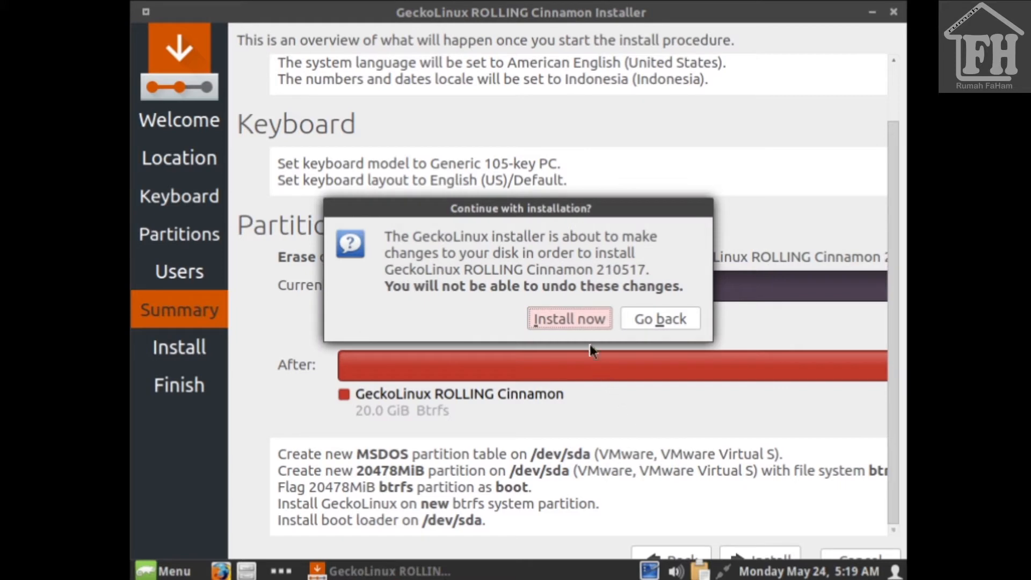
left_click(579, 322)
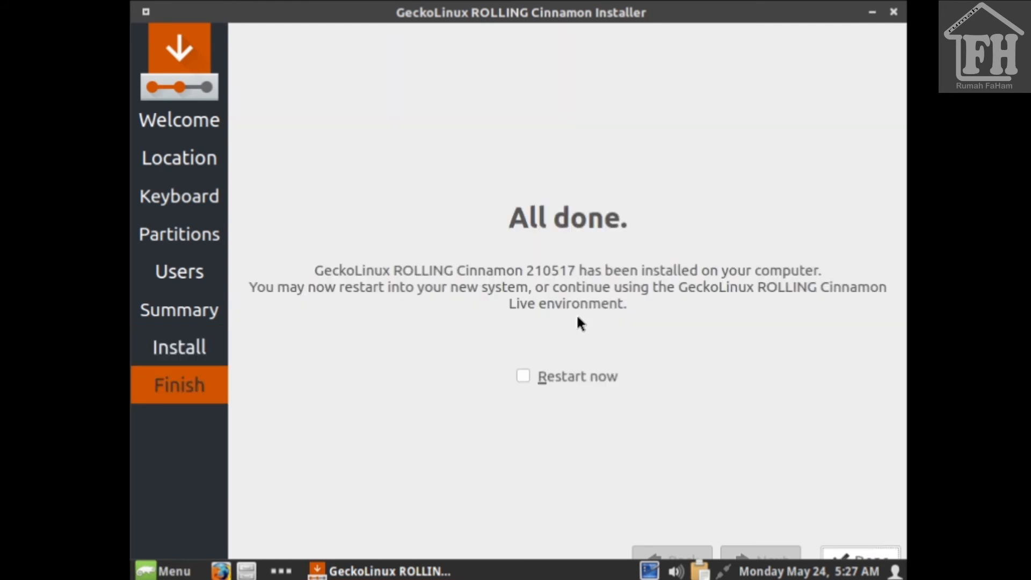
Step: Finish the installer with Restart now and boot the GeckoLinux ROLLING Cinnamon entry
left_click(522, 378)
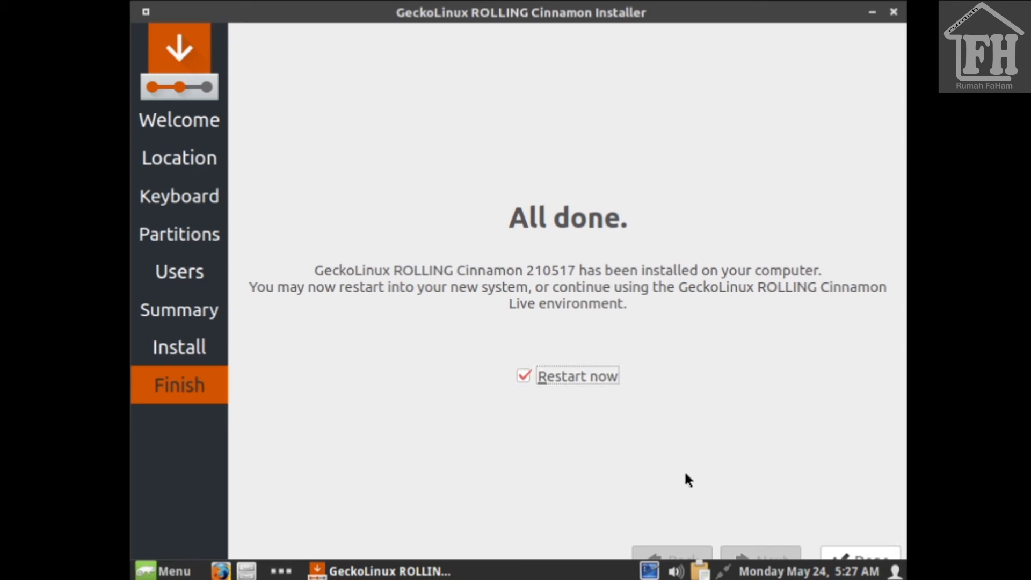
left_click(841, 550)
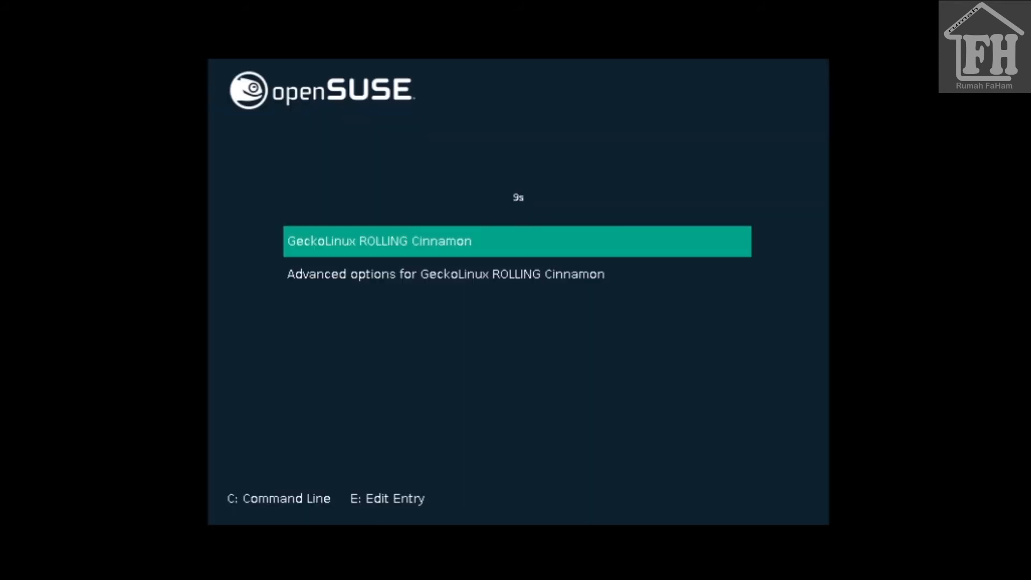
key("Return")
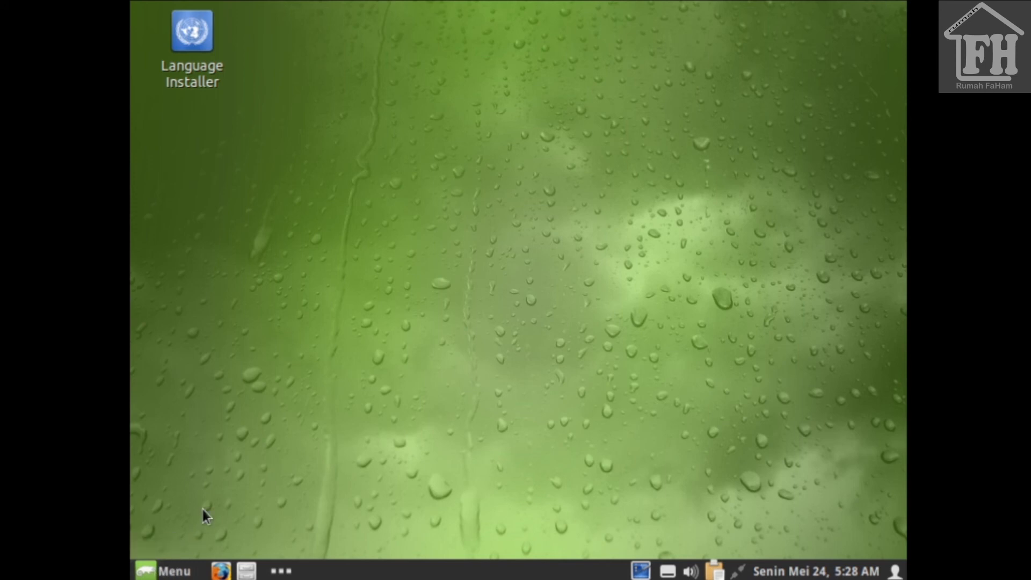
Step: Browse the menu categories from Accessories down to Administration and scroll its apps
left_click(176, 569)
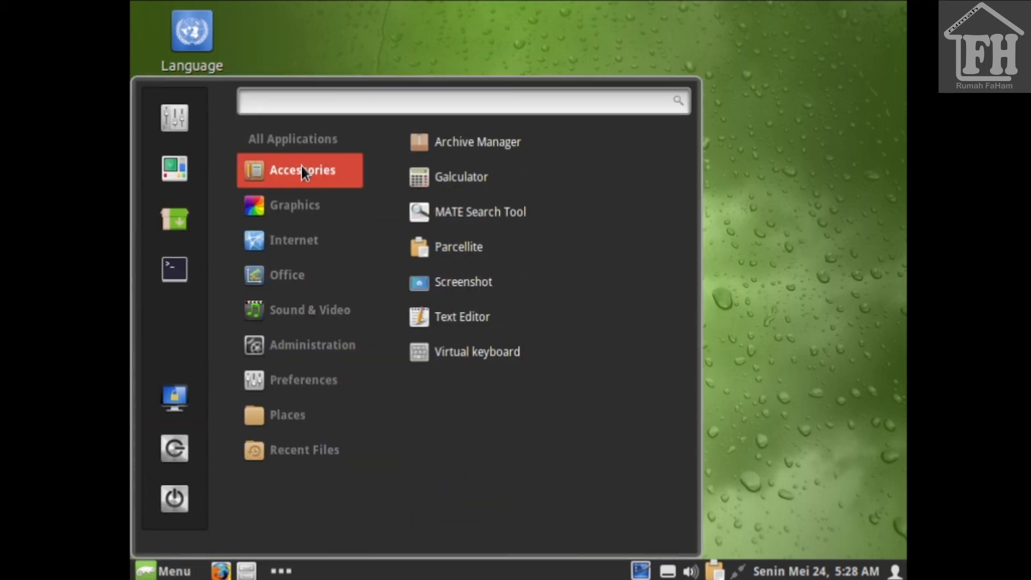
mouse_move(295, 210)
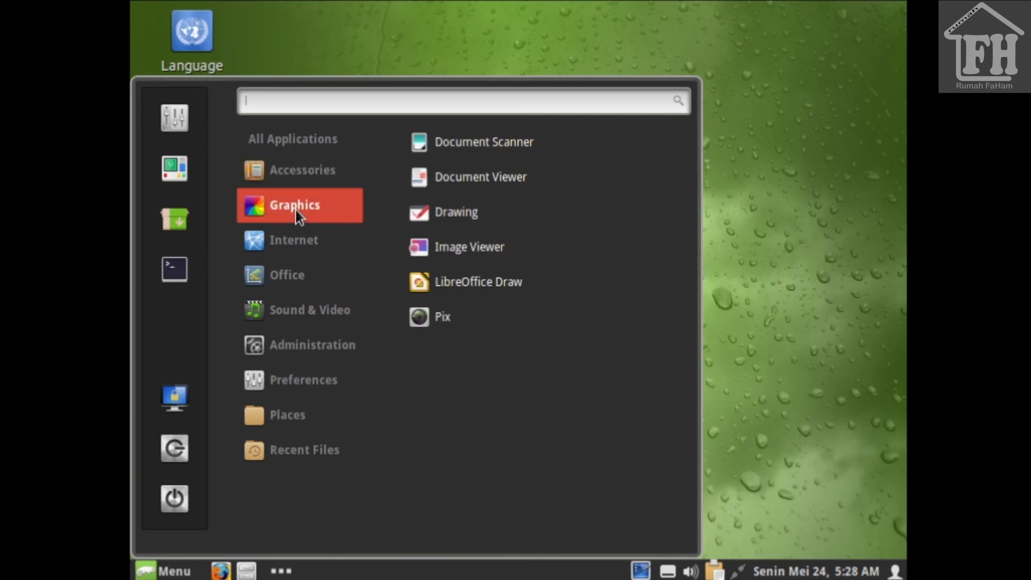
mouse_move(298, 238)
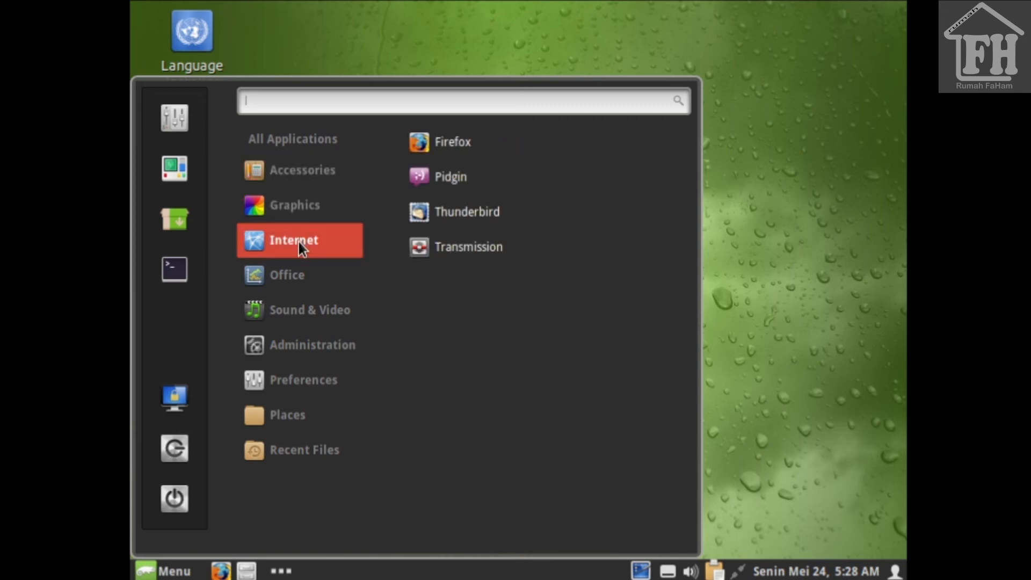
mouse_move(297, 278)
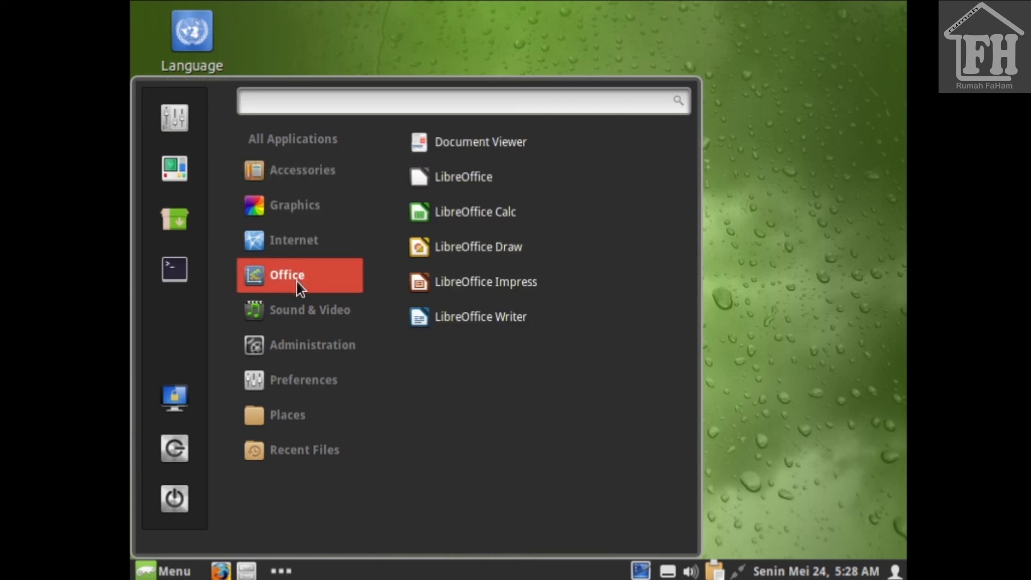
mouse_move(296, 310)
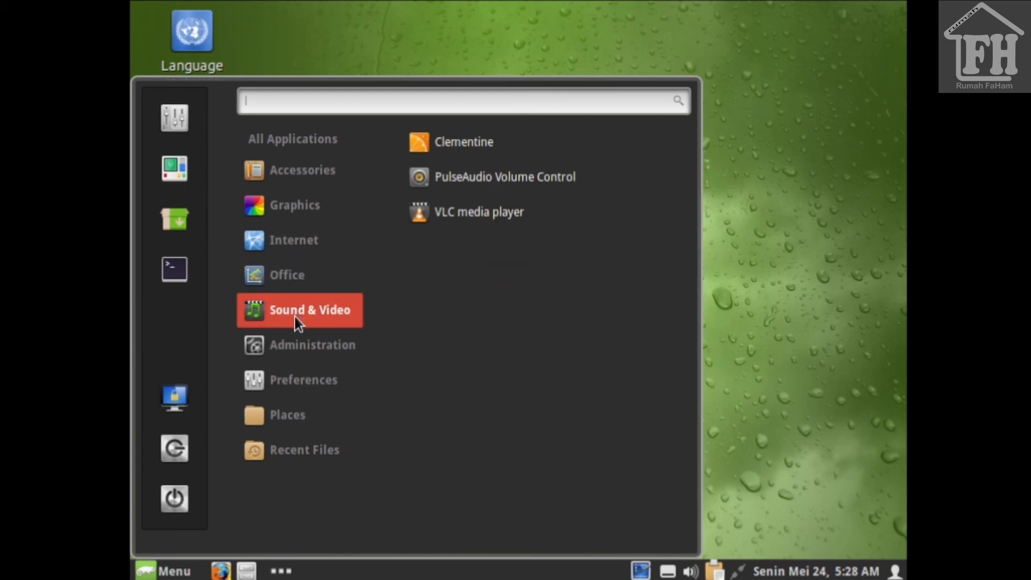
mouse_move(288, 340)
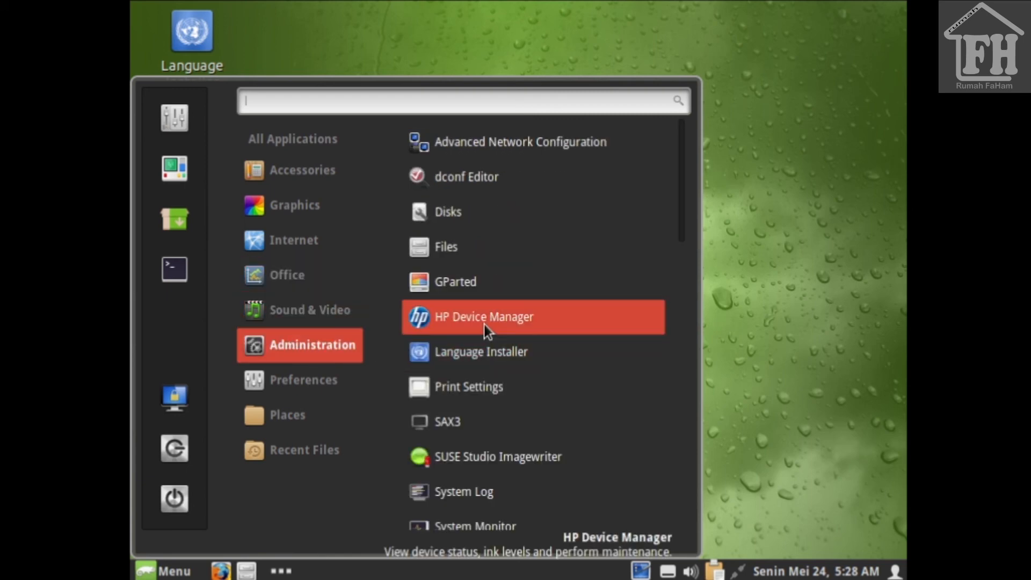
scroll(486, 328, "down", 2)
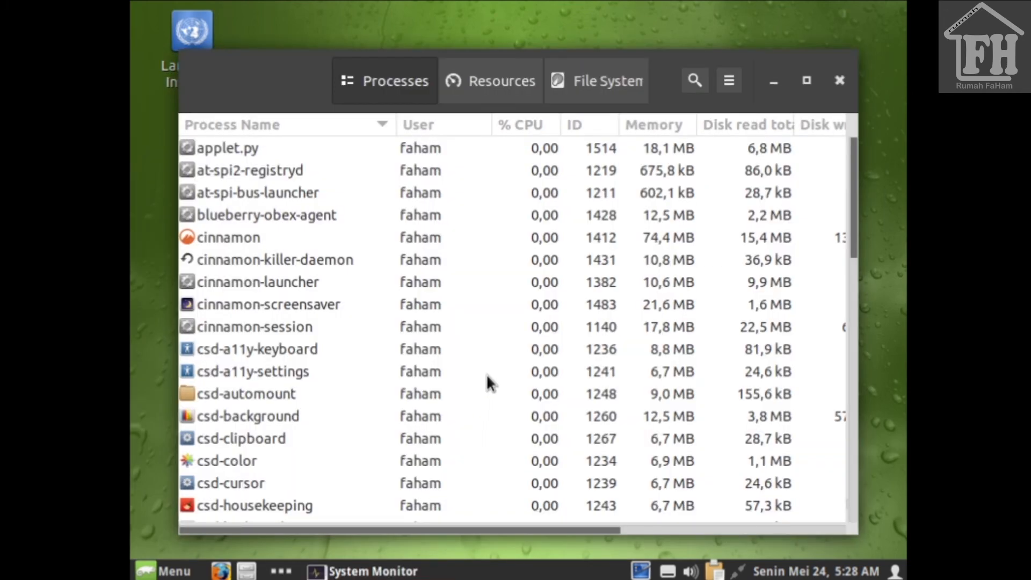
Step: Show System Monitor's Resources graphs and bring up the application menu
left_click(478, 81)
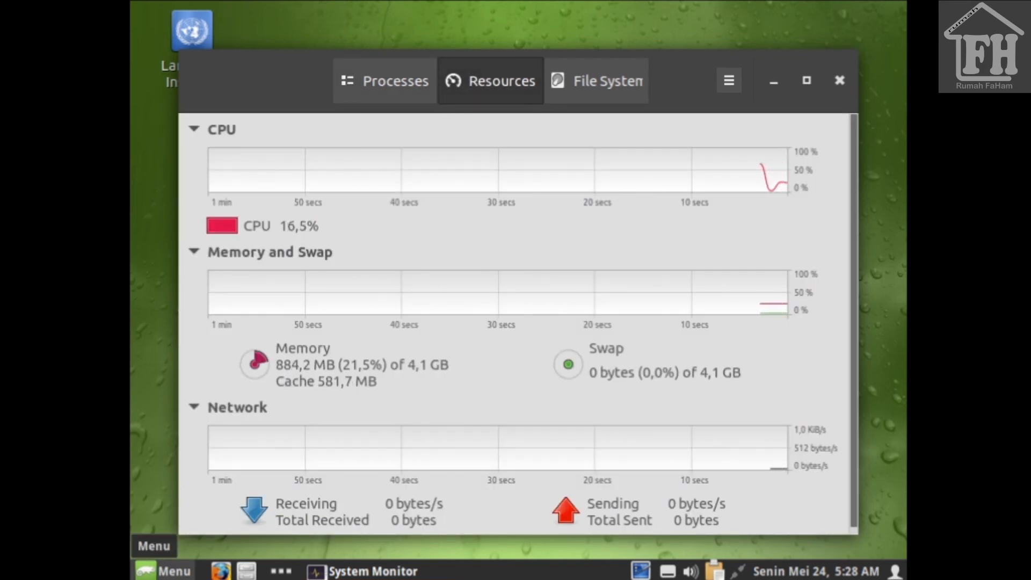
left_click(171, 574)
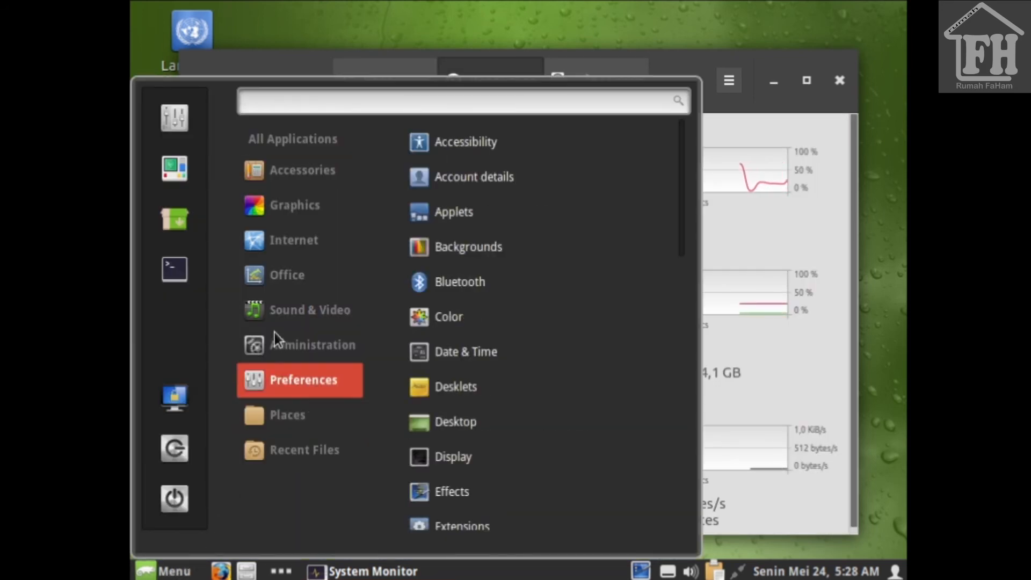
Step: Scroll through the Administration apps in the menu
mouse_move(284, 318)
mouse_move(292, 343)
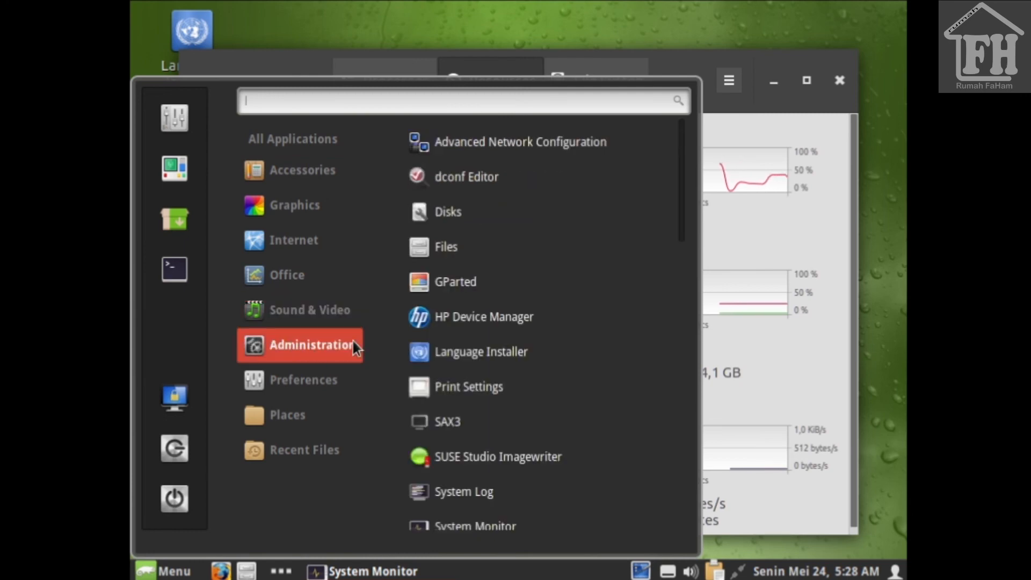
scroll(433, 343, "down", 5)
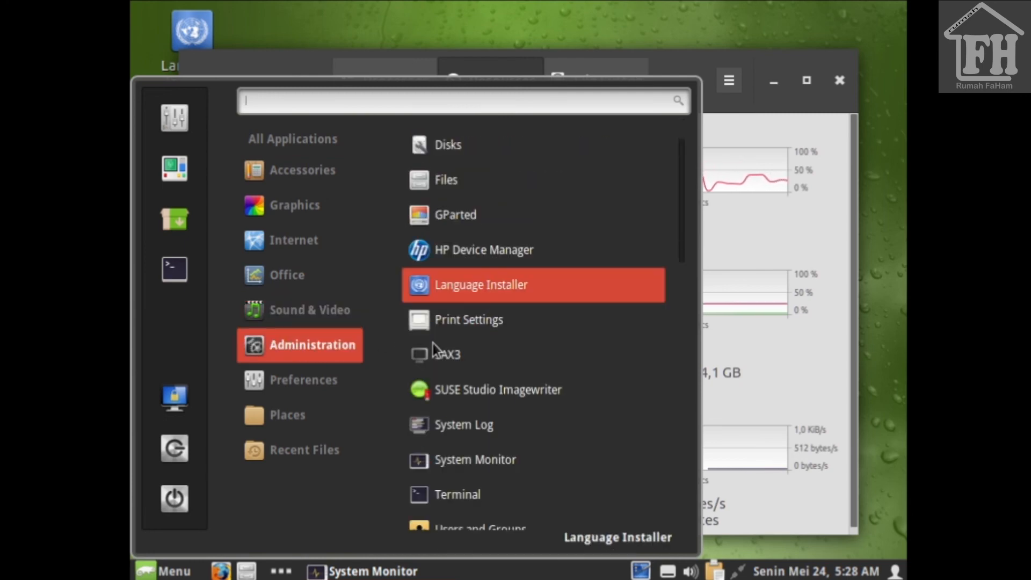
scroll(433, 343, "down", 2)
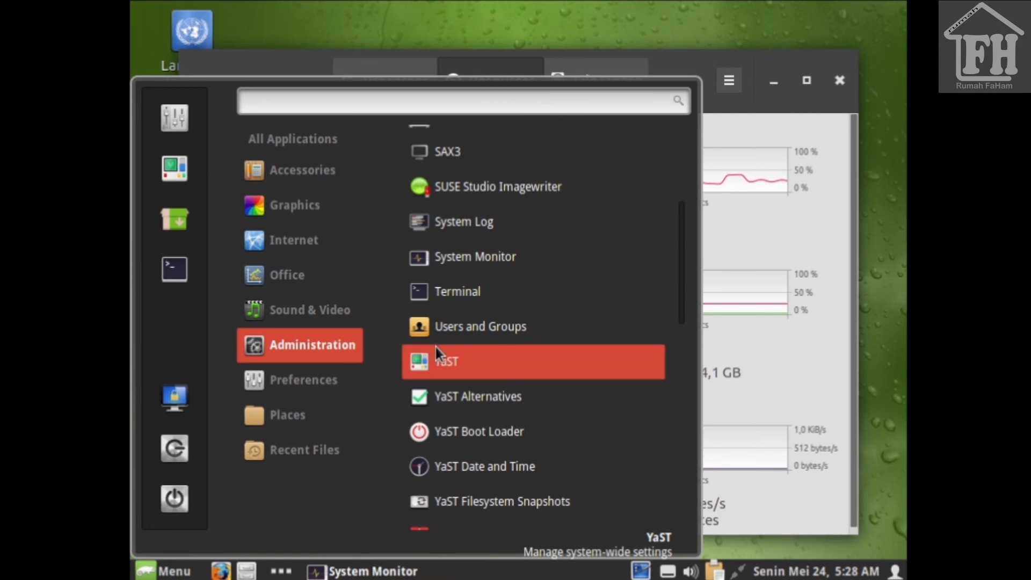
scroll(439, 354, "down", 4)
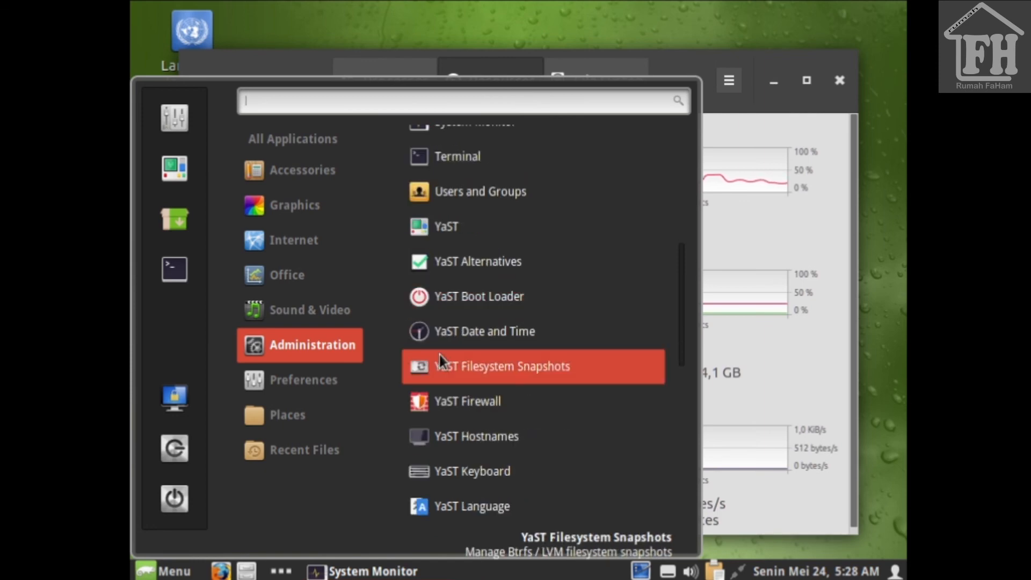
Step: List and scroll through the Preferences category apps
left_click(328, 381)
scroll(482, 354, "up", 11)
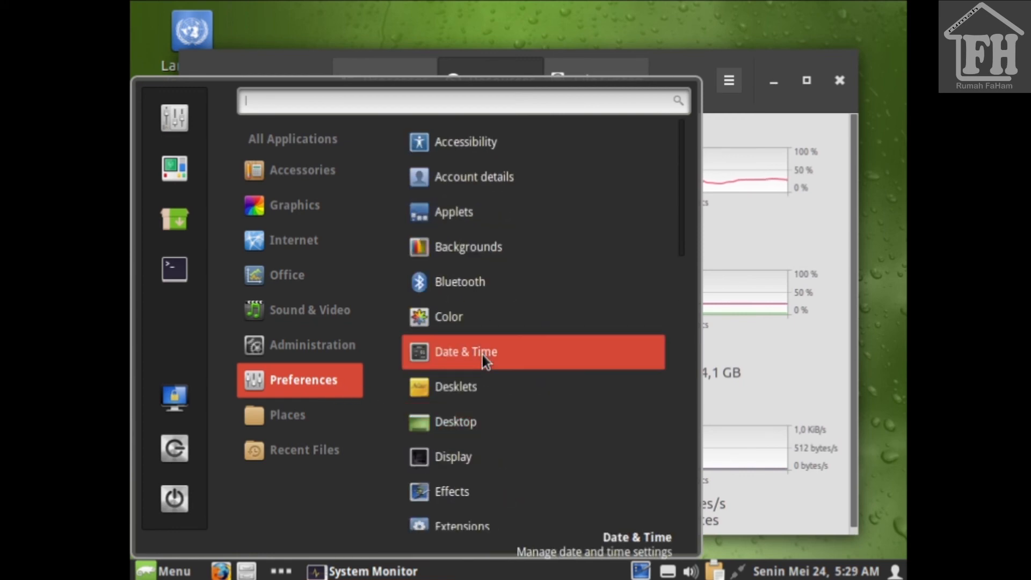
scroll(482, 355, "down", 5)
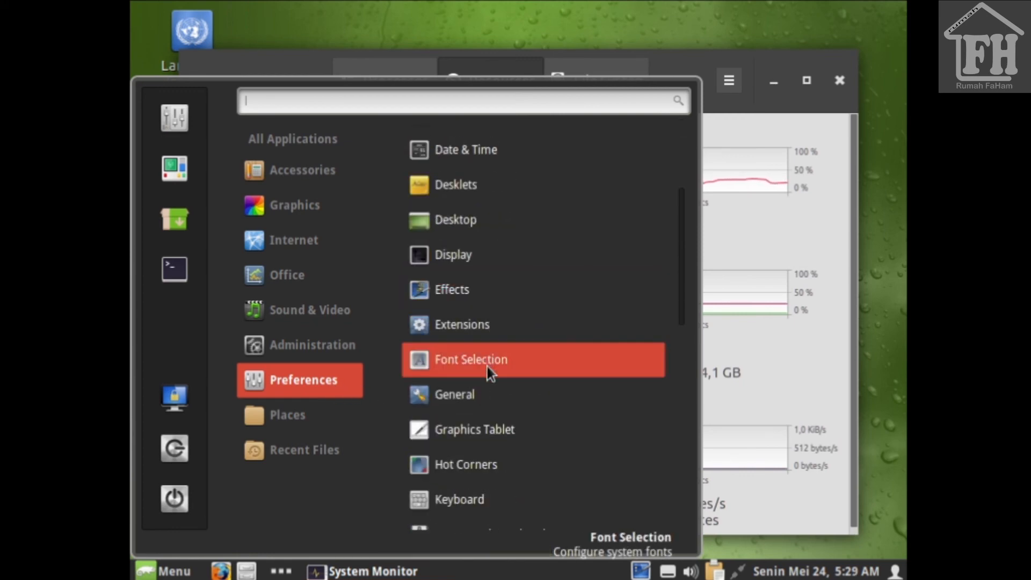
scroll(489, 372, "down", 6)
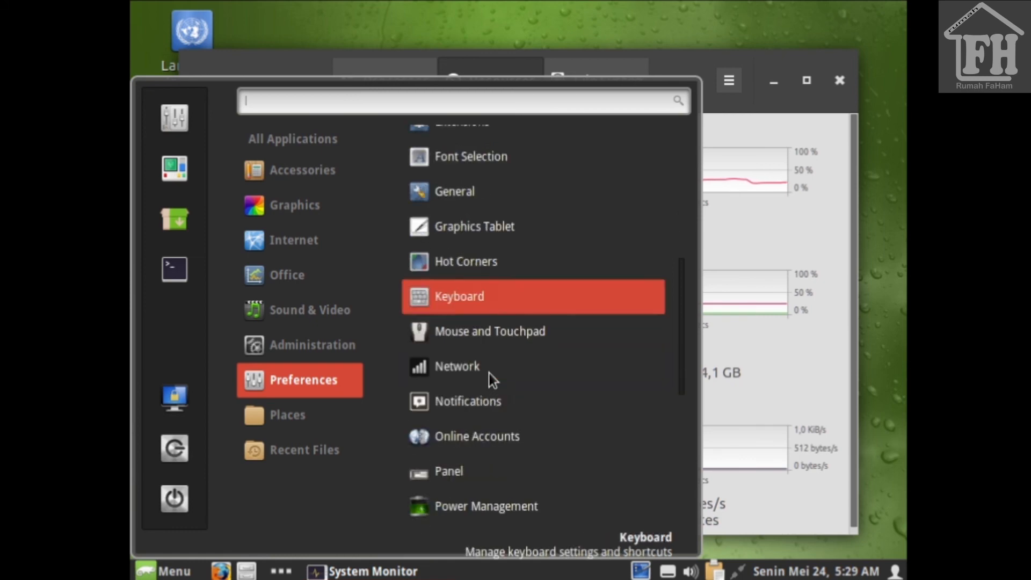
scroll(489, 372, "down", 4)
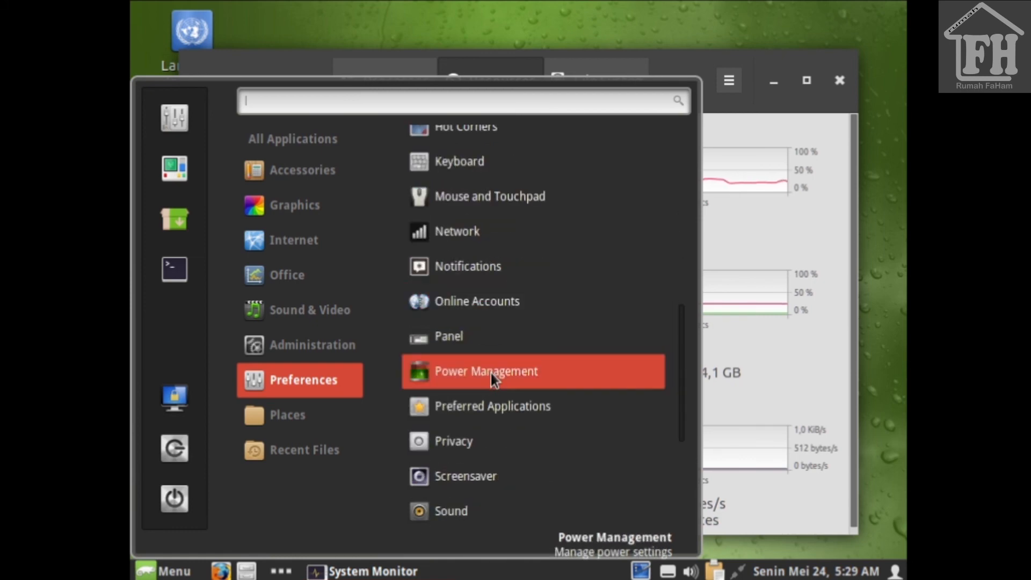
scroll(491, 373, "down", 6)
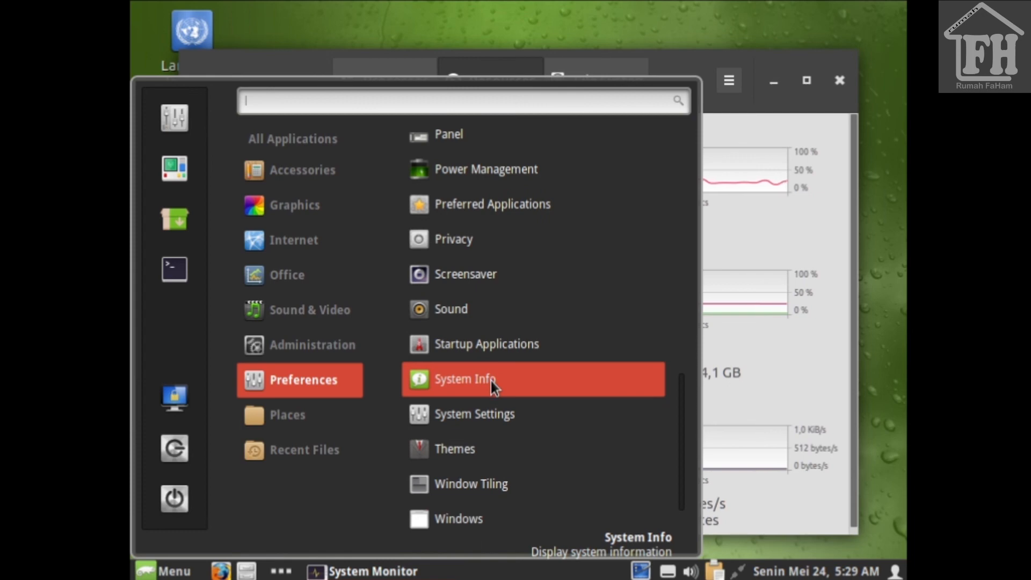
scroll(491, 381, "down", 1)
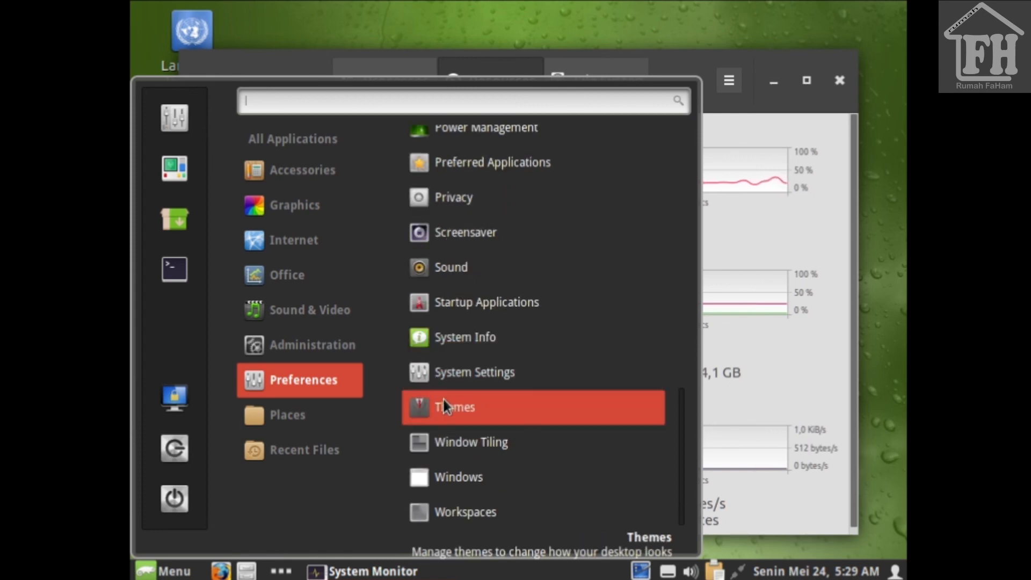
Step: Look at Places and Recent Files, then launch Terminal from Administration
mouse_move(324, 421)
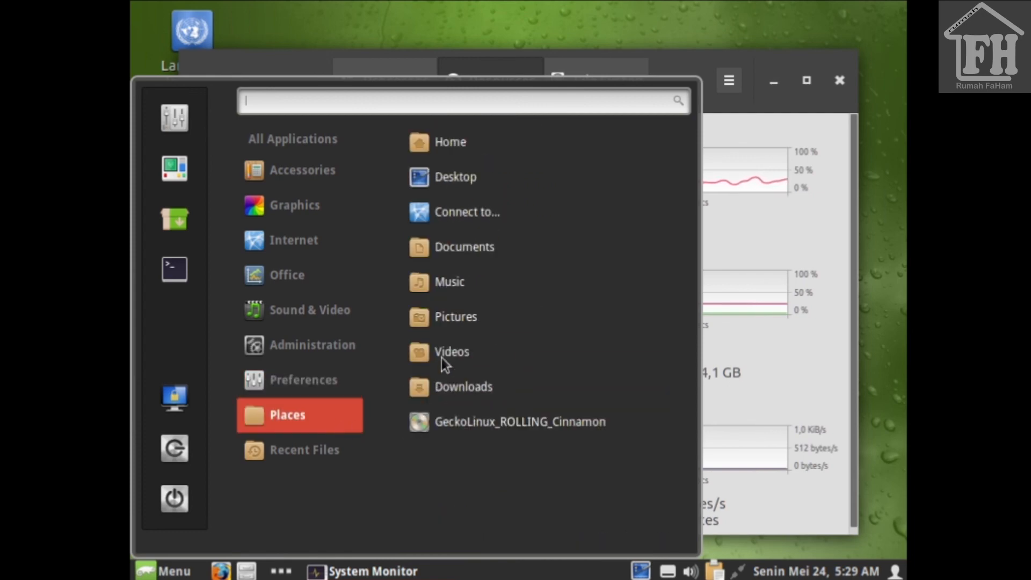
mouse_move(294, 457)
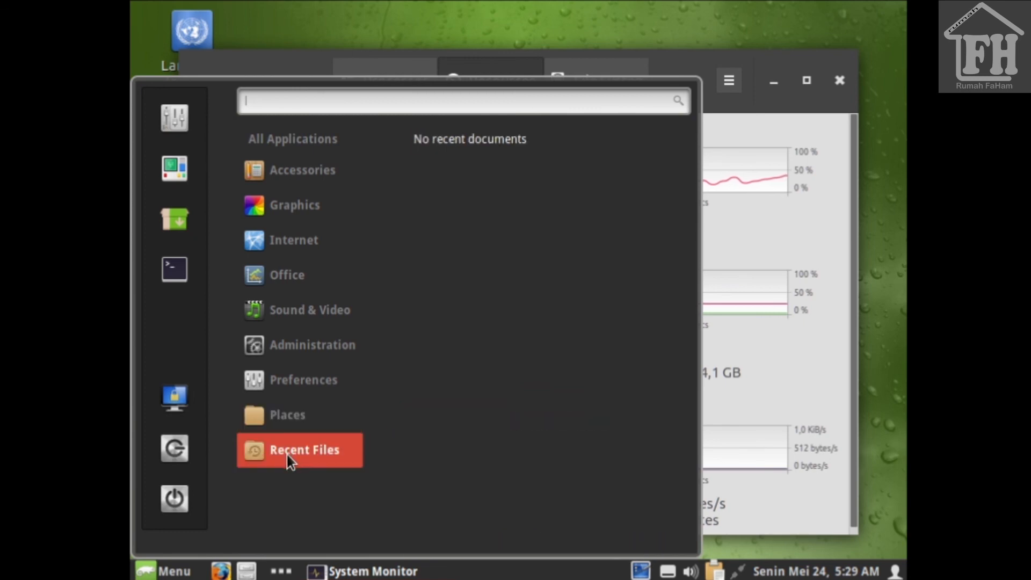
mouse_move(296, 384)
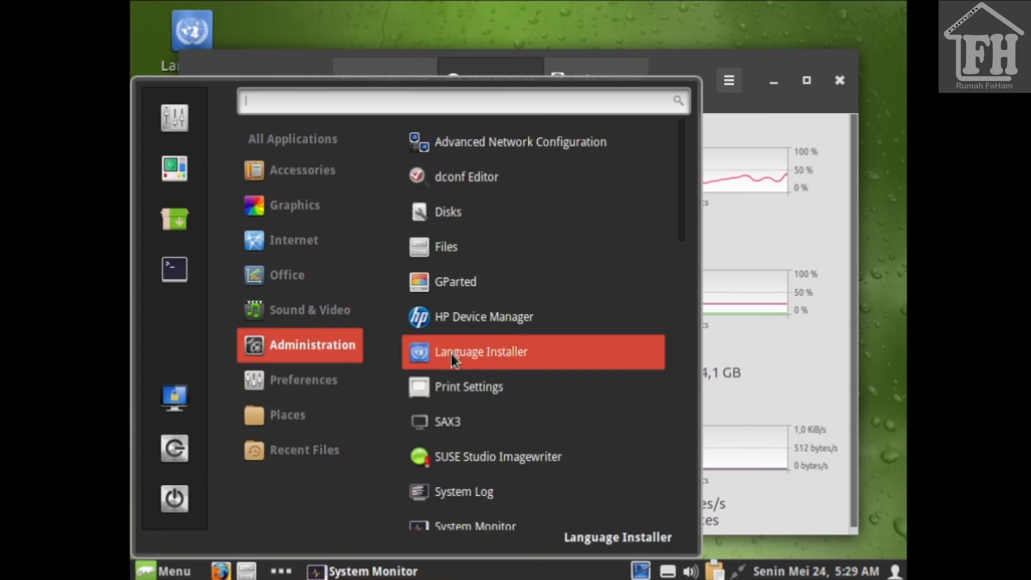
scroll(456, 360, "down", 5)
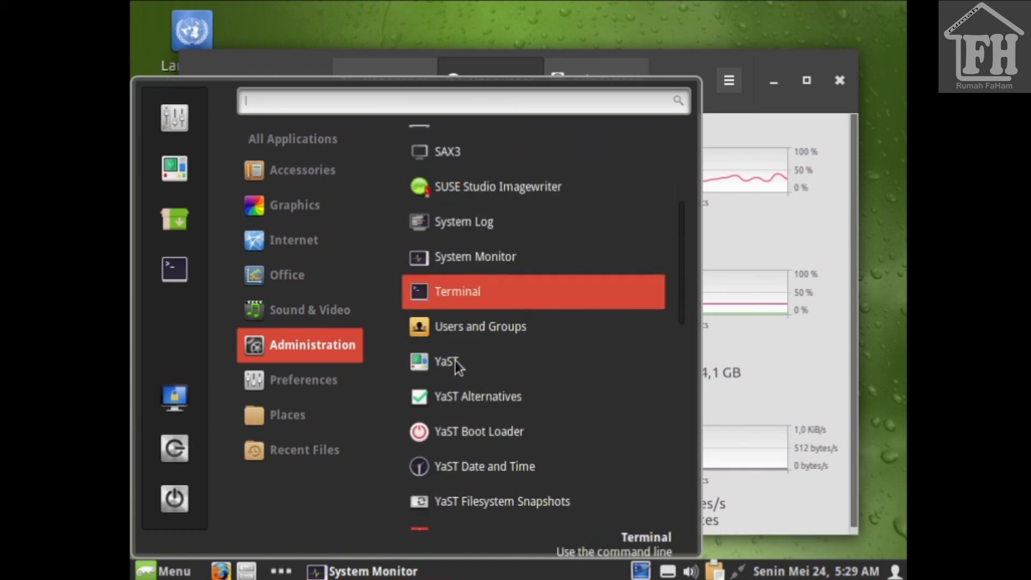
left_click(468, 294)
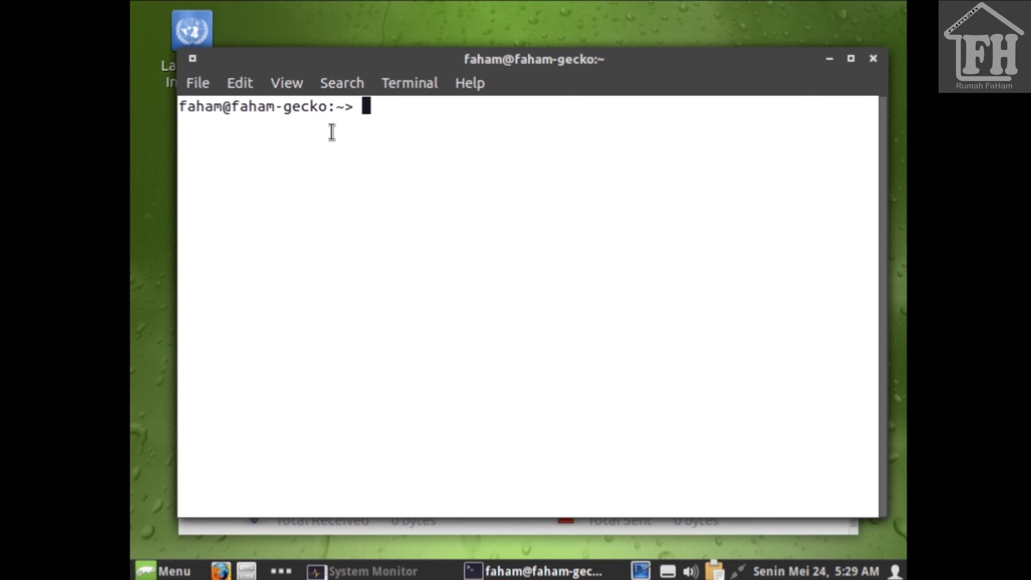
Step: Run neofetch and screenfetch (both not found), then close the Terminal window
type("neofetch")
key("Return")
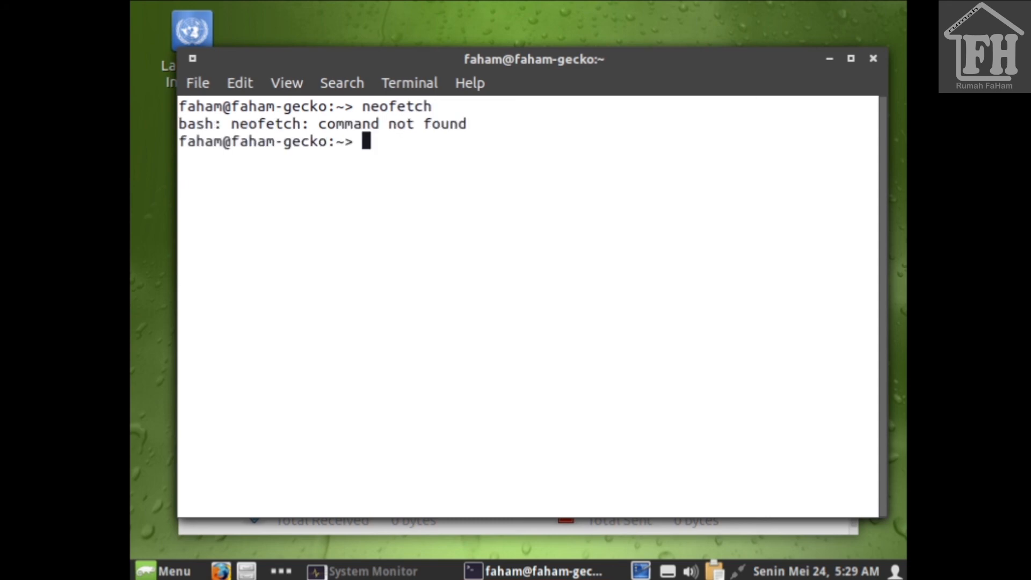
type("scree")
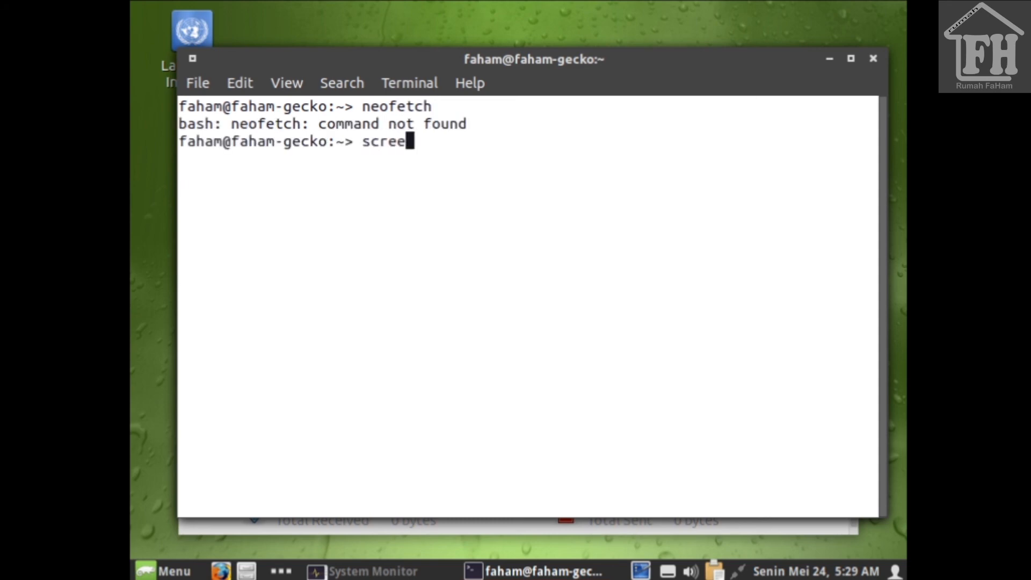
type("nfetch")
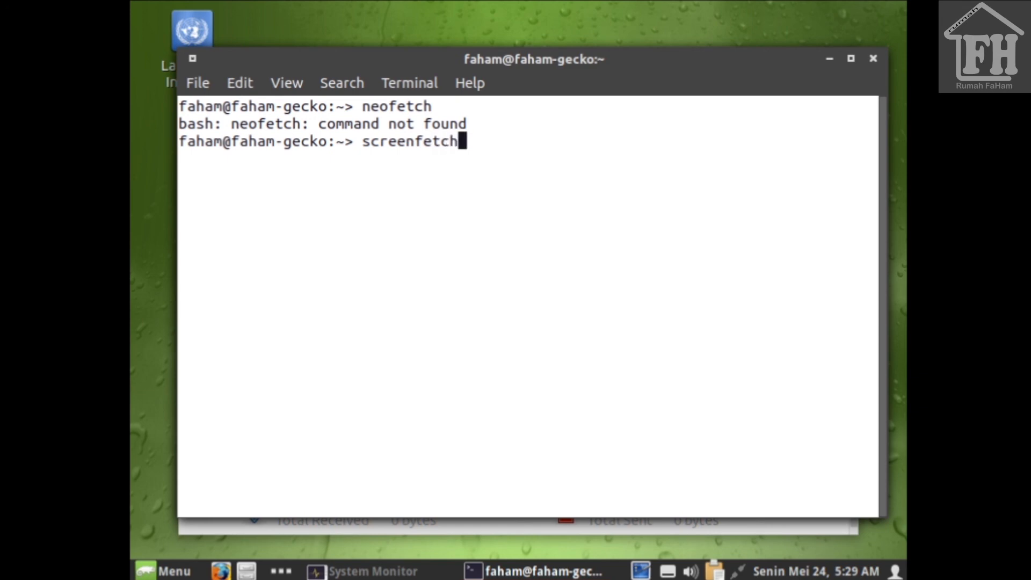
key("Return")
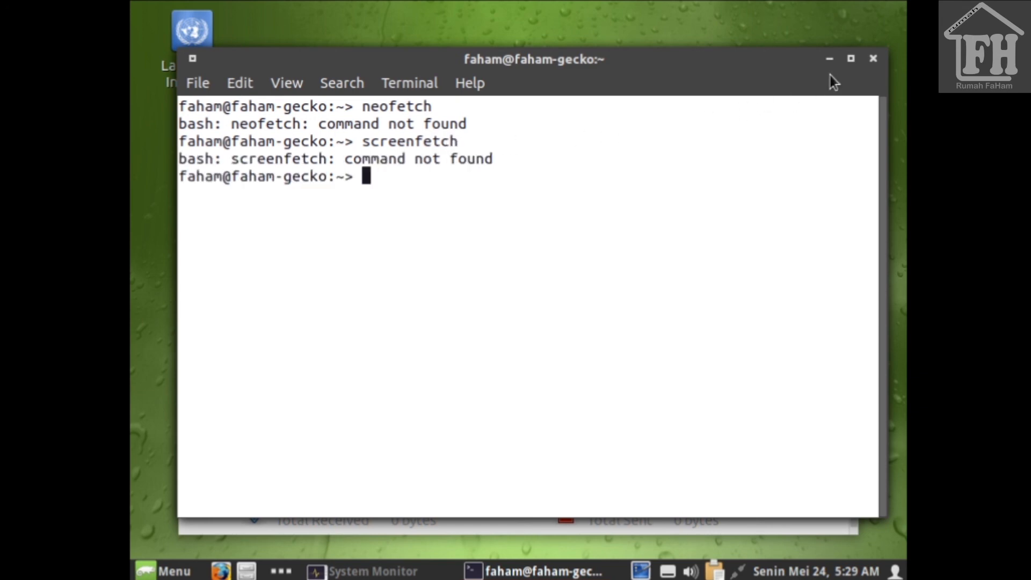
left_click(872, 60)
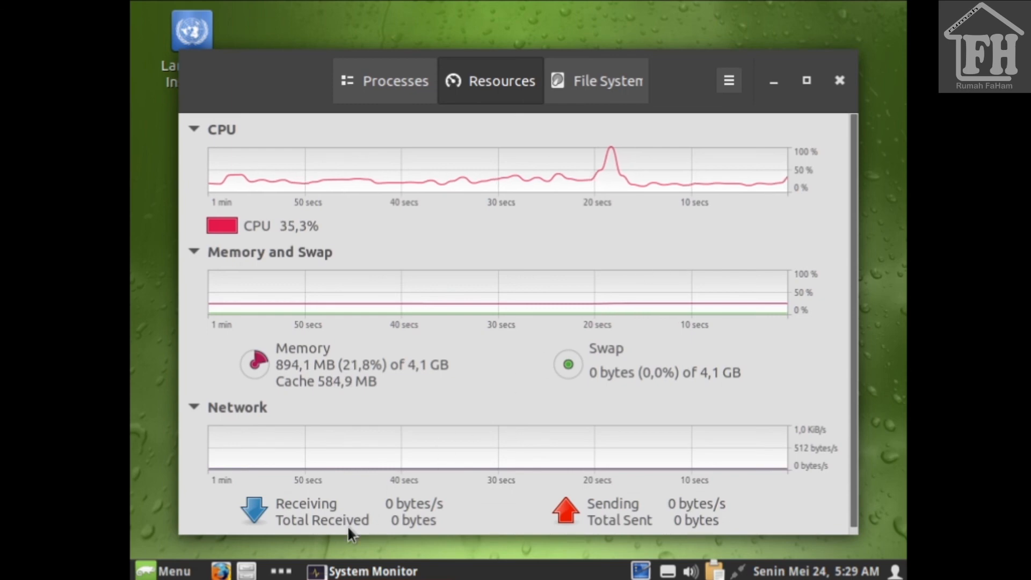
left_click(181, 573)
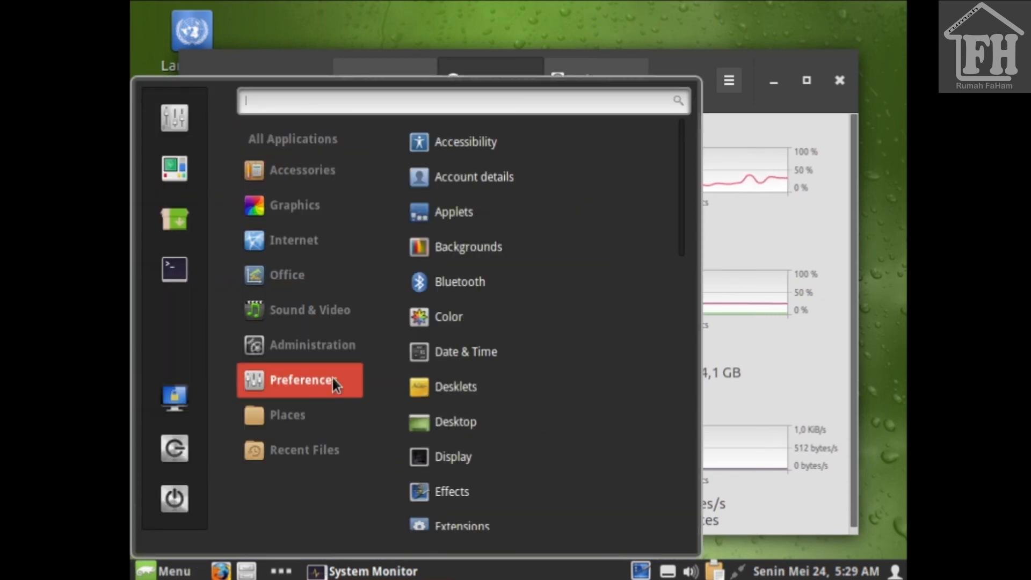
left_click(498, 140)
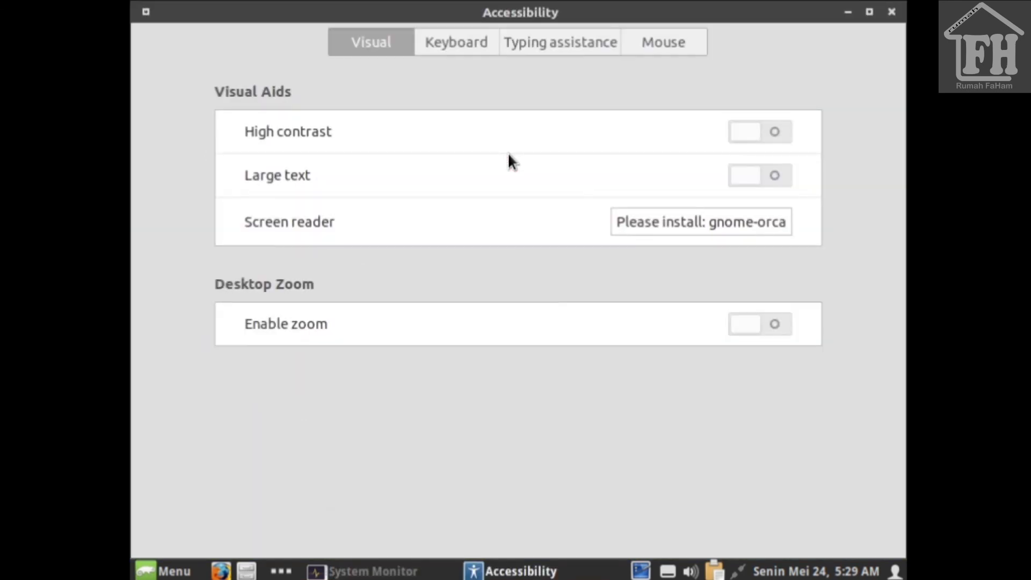
left_click(893, 13)
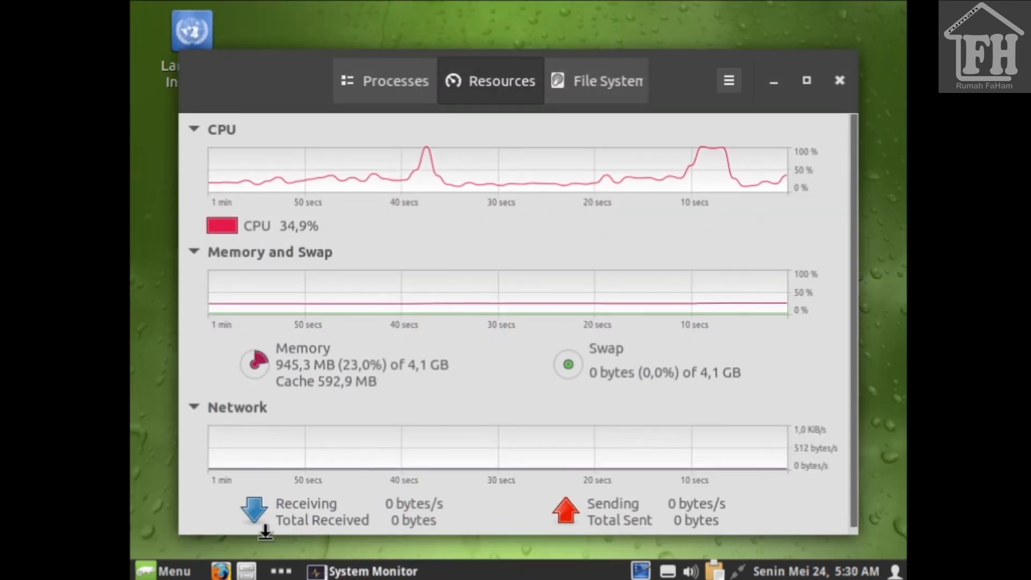
key("super")
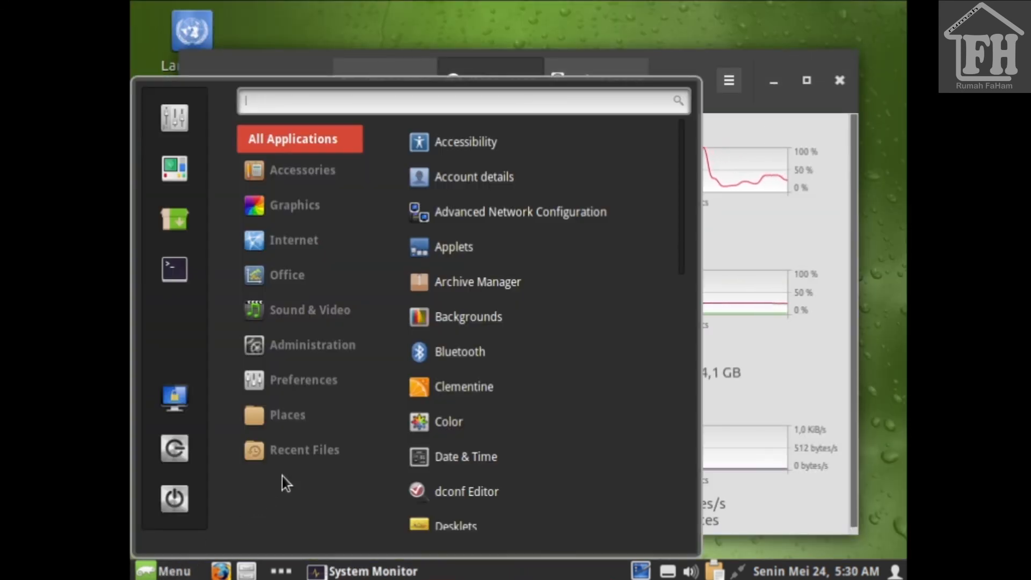
Step: Open Cinnamon's General preferences, review its Compositor (VSync: Presentation Time) and Miscellaneous options, then close it
mouse_move(311, 378)
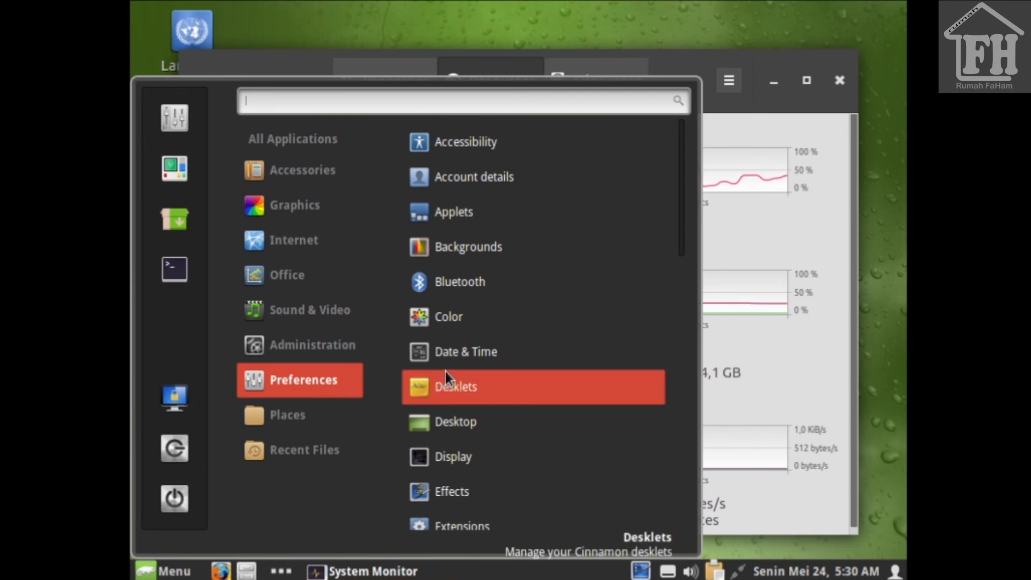
scroll(446, 372, "down", 4)
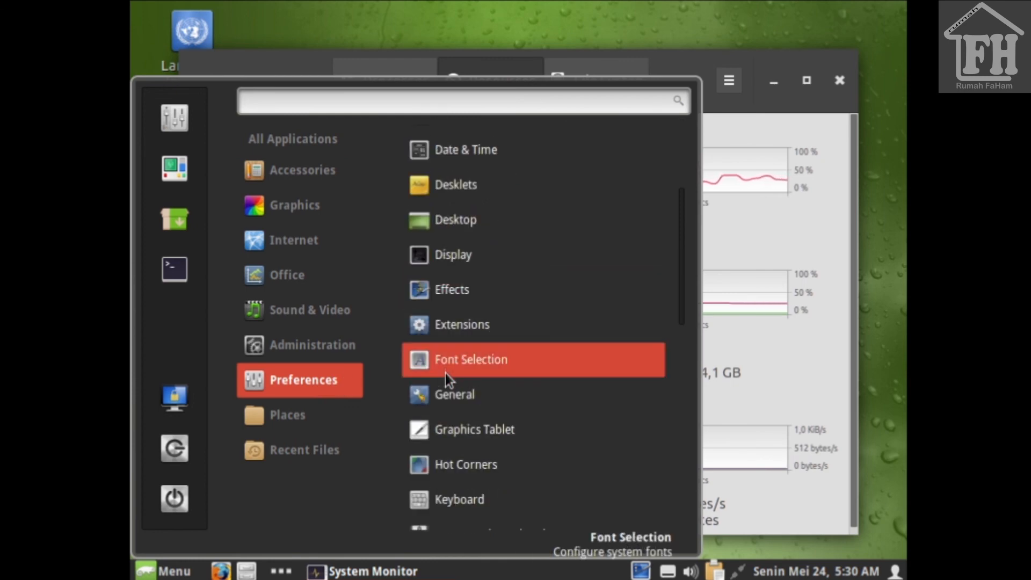
scroll(445, 374, "down", 4)
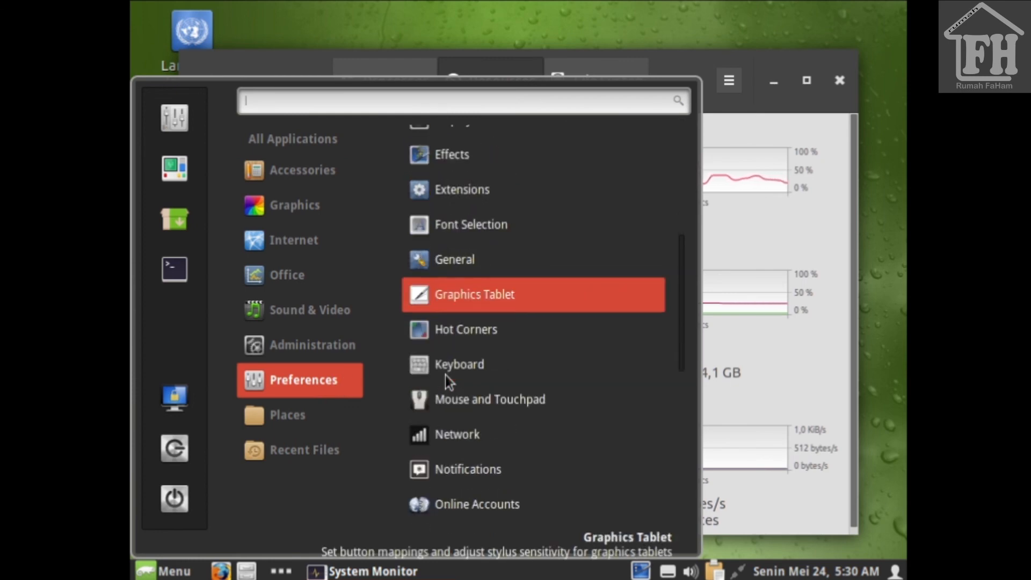
left_click(475, 263)
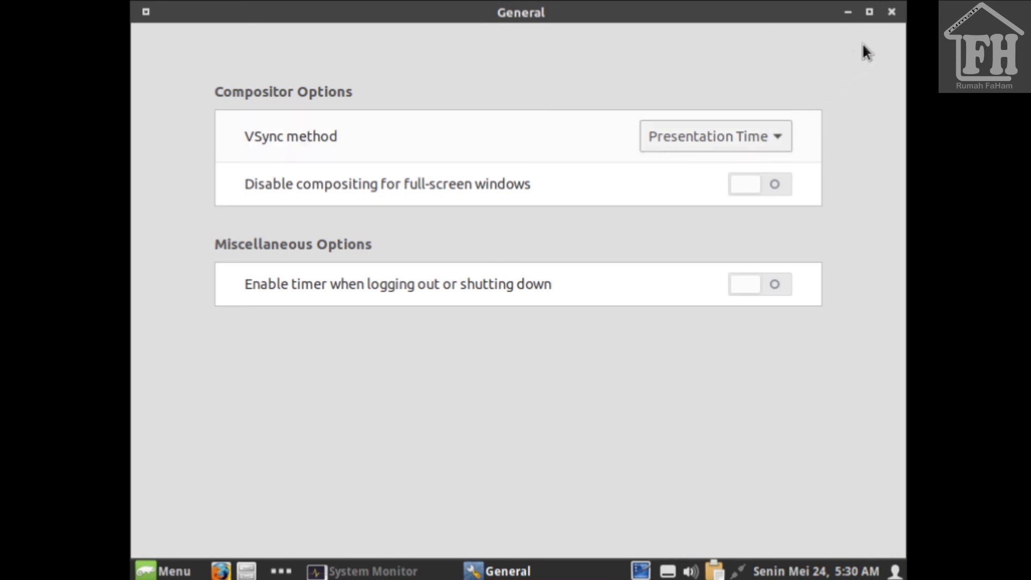
left_click(894, 10)
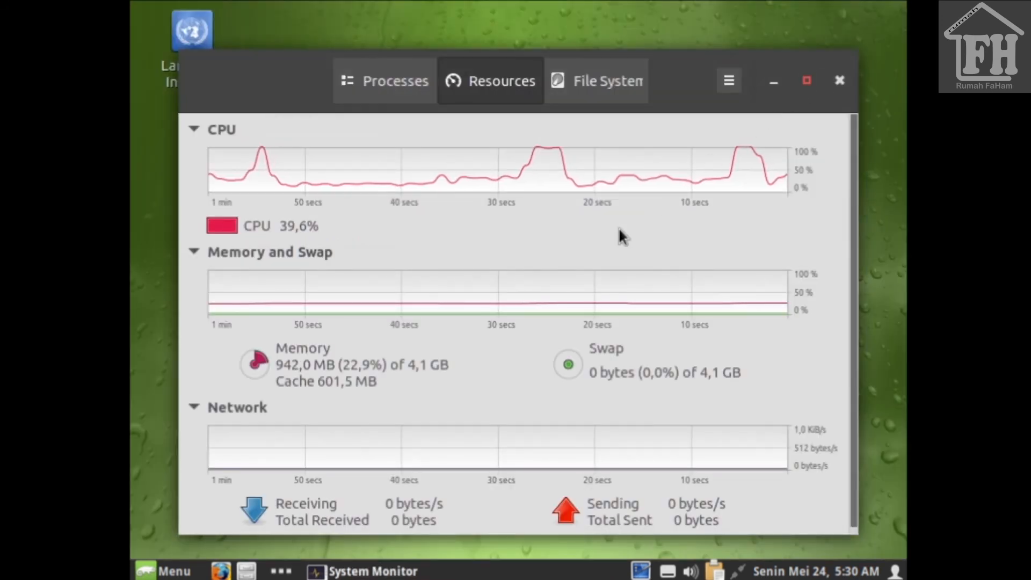
left_click(180, 571)
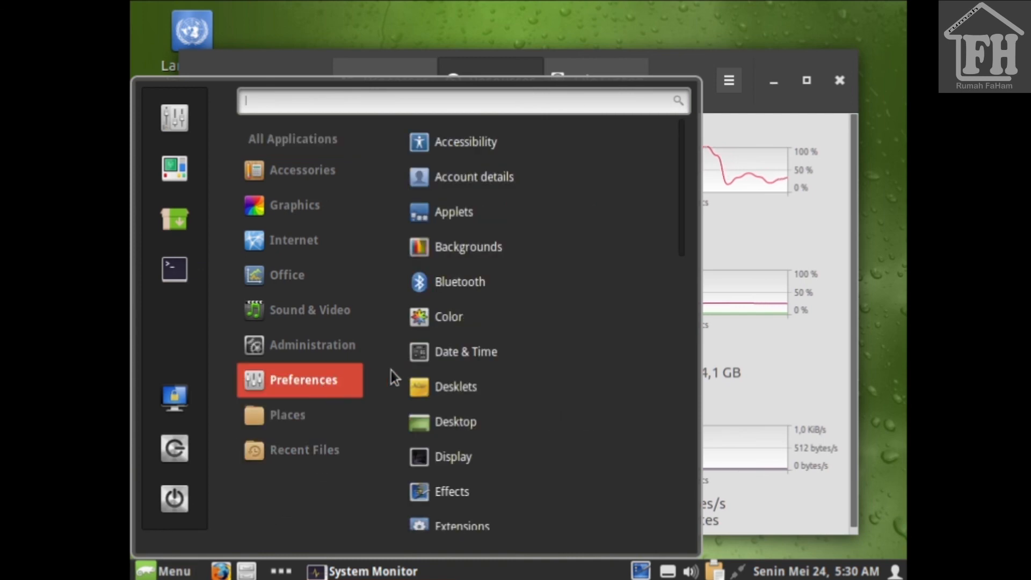
Step: Browse the menu's Preferences entries, then show the Administration apps like dconf Editor, Disks and GParted
scroll(473, 398, "down", 4)
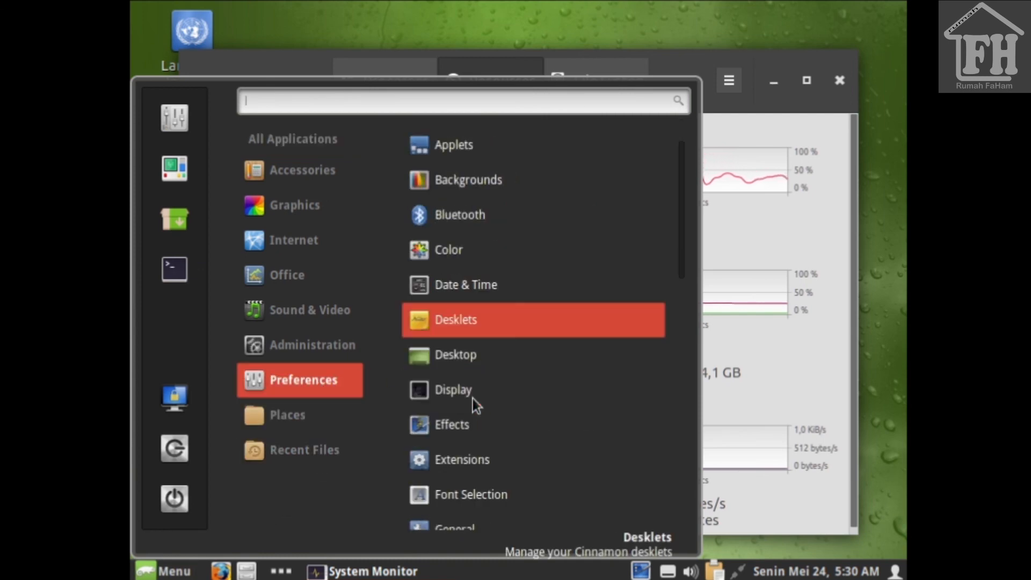
scroll(473, 398, "down", 7)
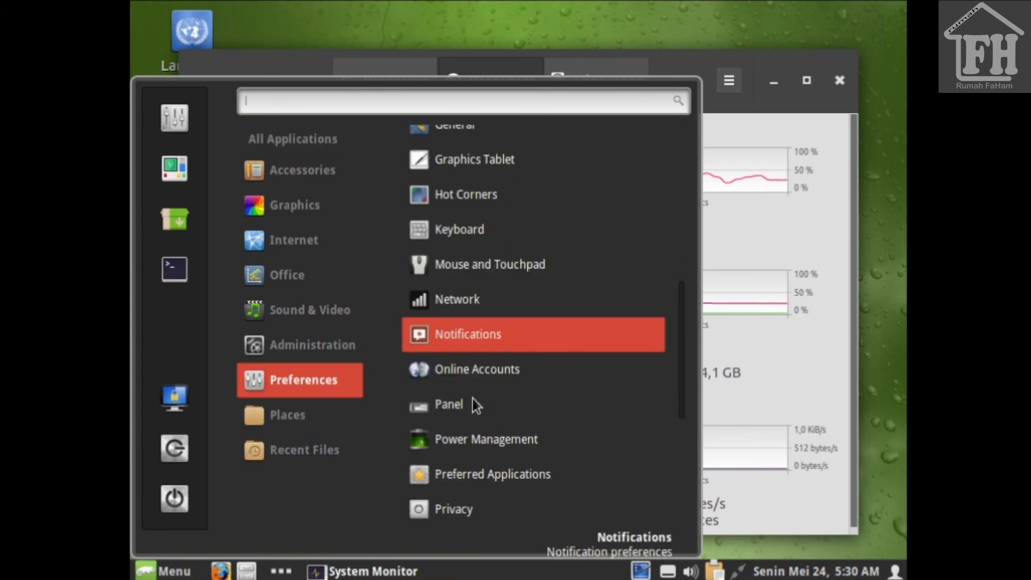
scroll(471, 401, "down", 4)
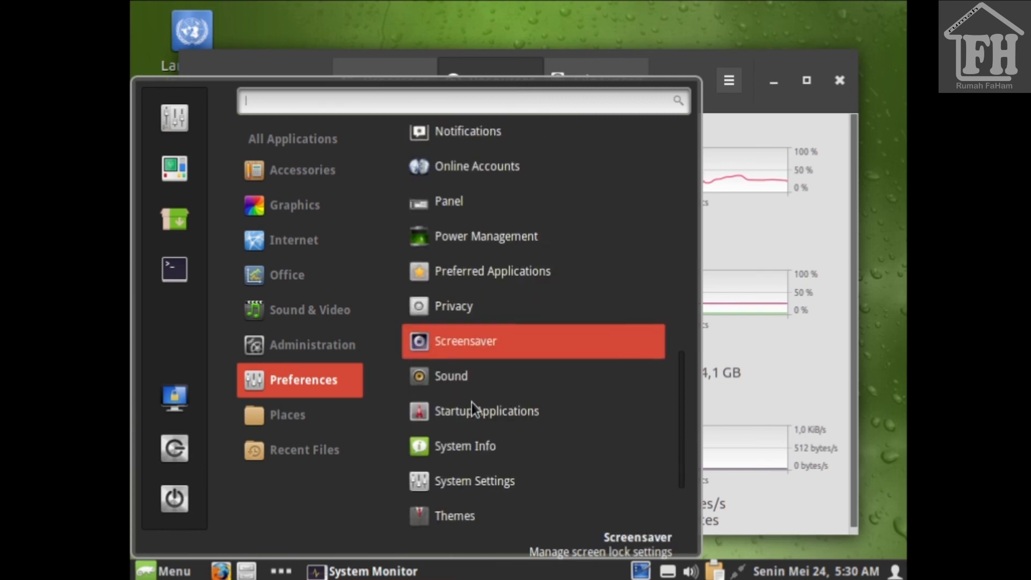
scroll(472, 408, "down", 1)
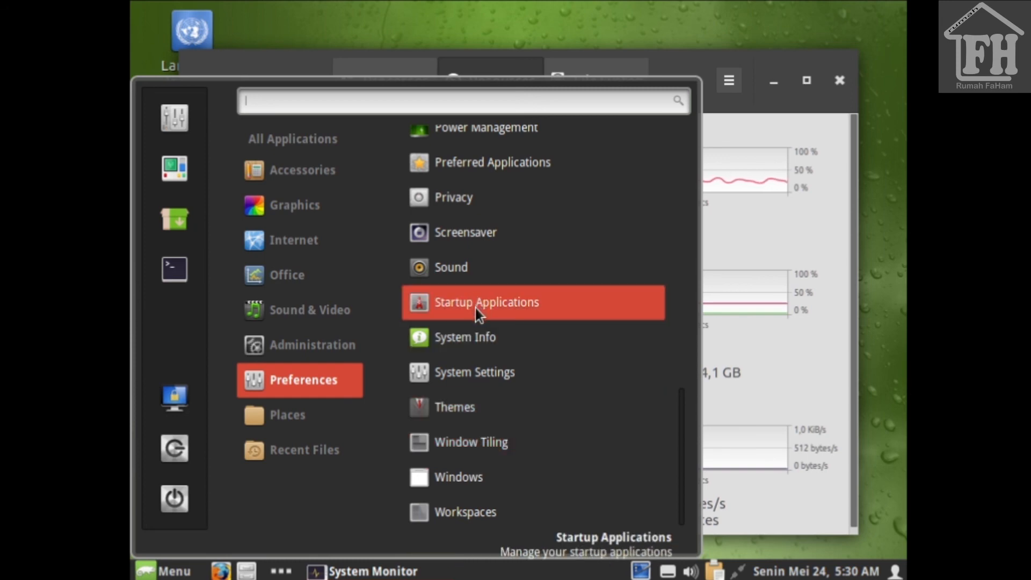
scroll(475, 308, "up", 3)
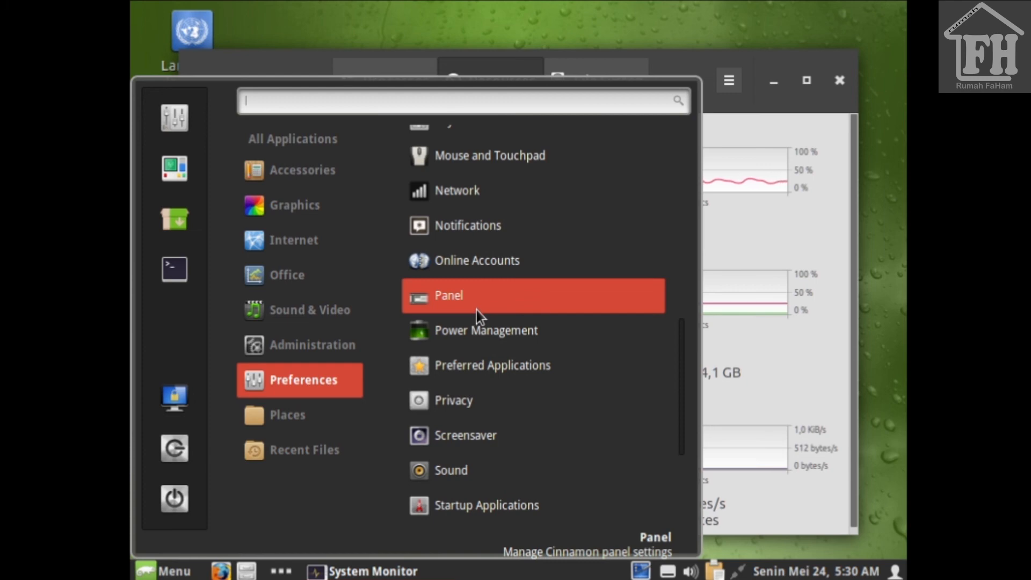
scroll(475, 310, "up", 1)
scroll(475, 298, "up", 7)
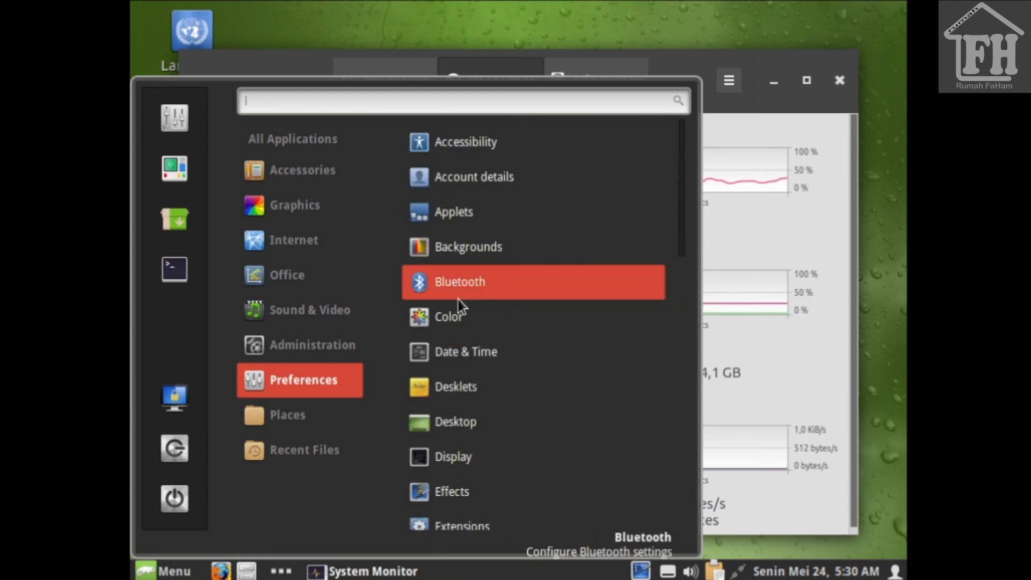
mouse_move(327, 330)
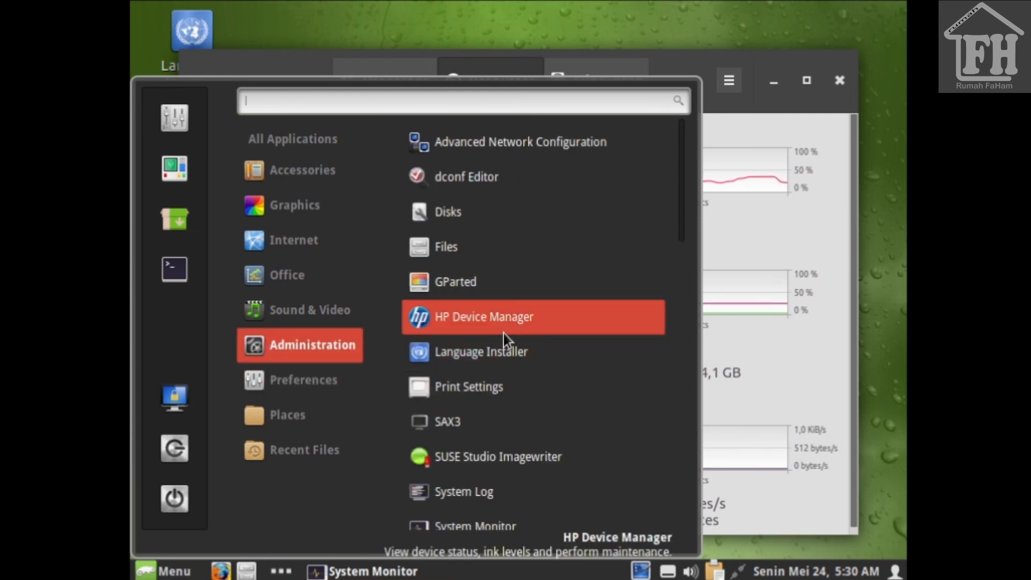
Step: Browse the Administration, Sound & Video, Office, Internet, Graphics and Accessories menu categories, then dismiss the menu
scroll(503, 333, "down", 5)
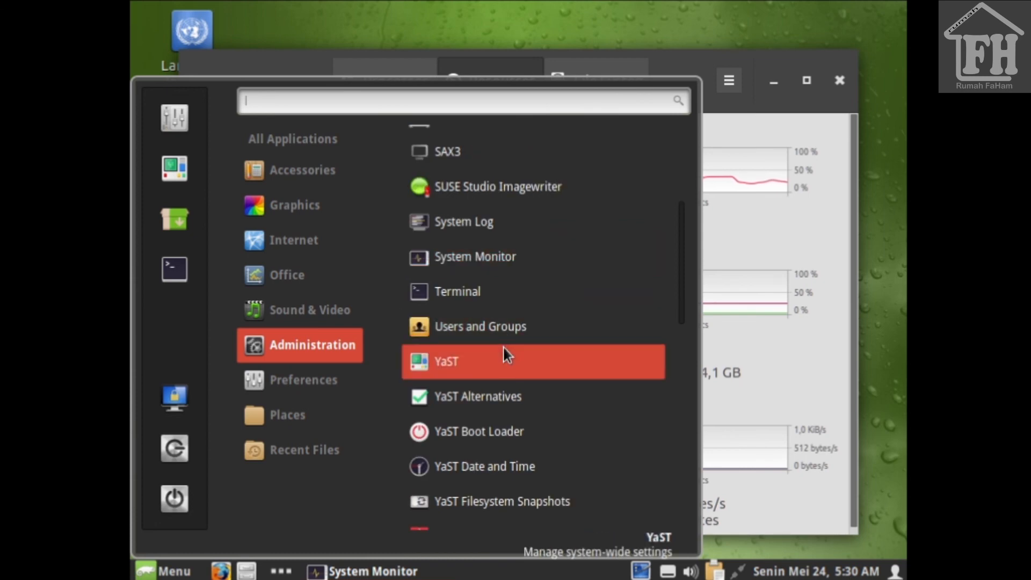
scroll(504, 350, "down", 8)
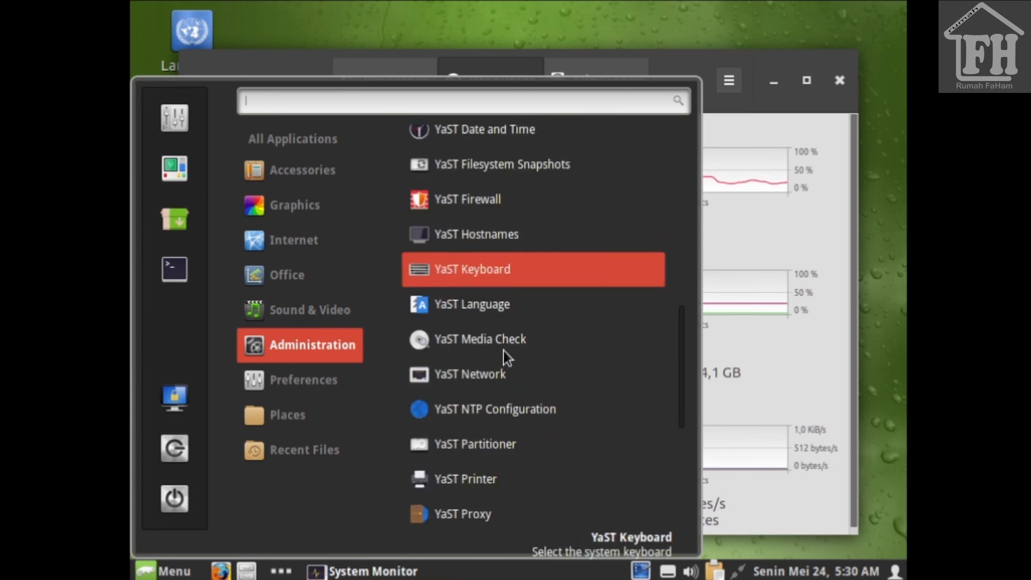
scroll(504, 350, "down", 5)
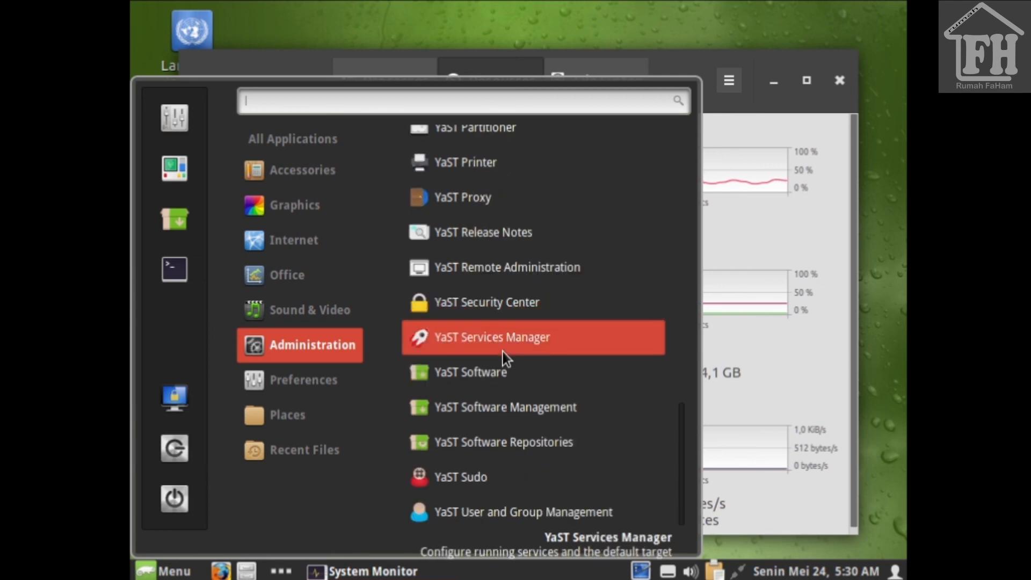
mouse_move(320, 312)
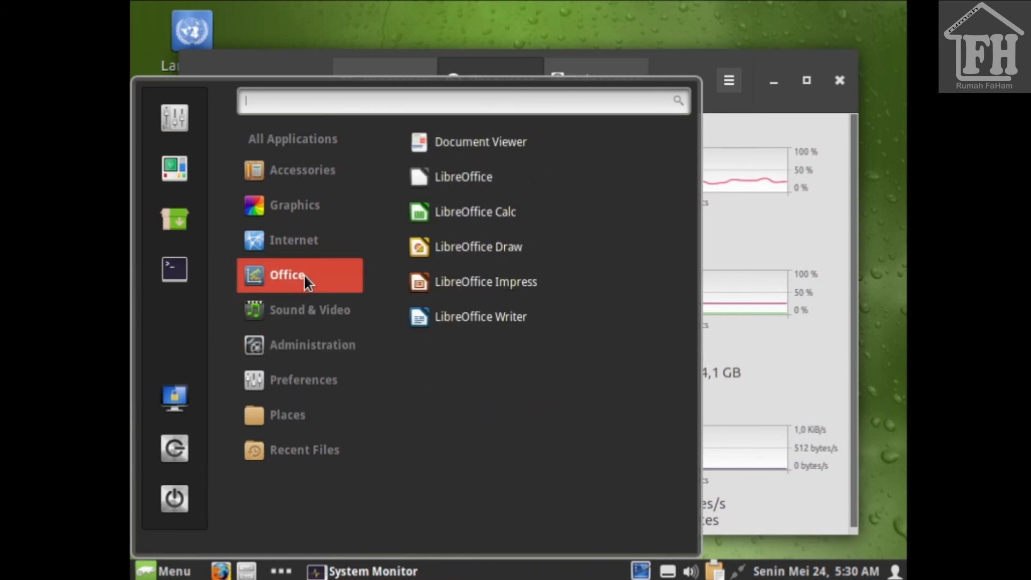
mouse_move(302, 246)
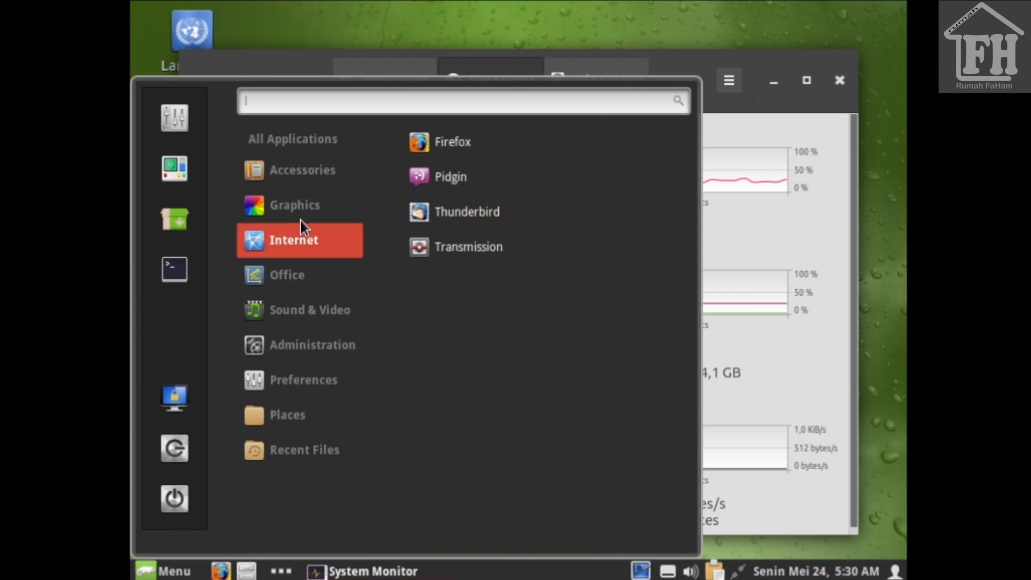
mouse_move(301, 209)
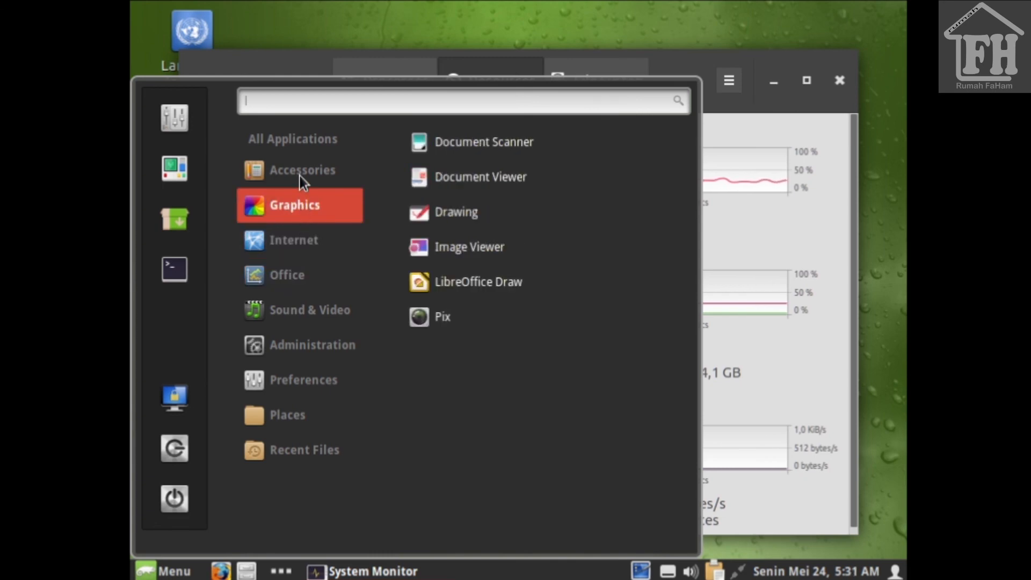
mouse_move(301, 173)
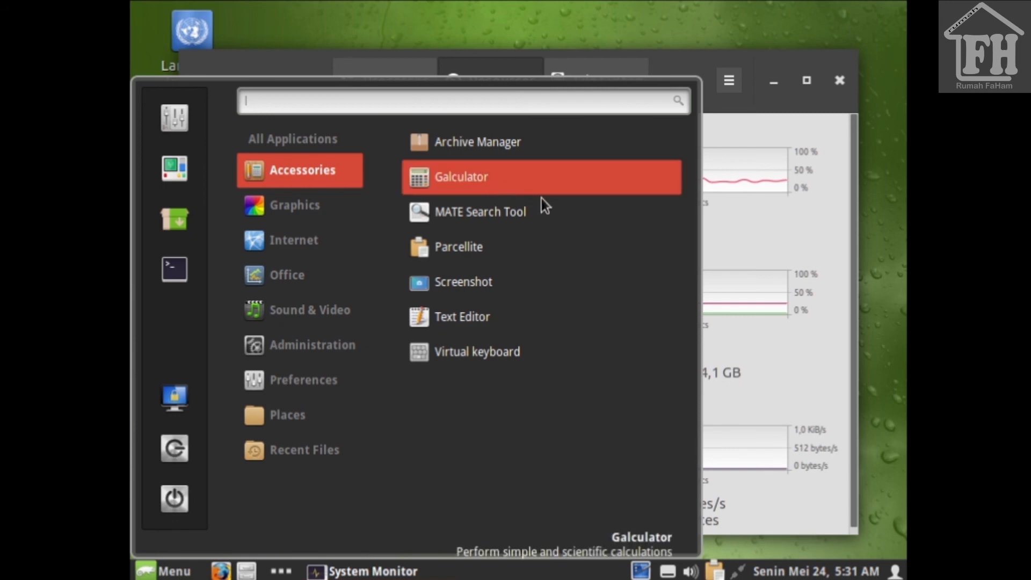
left_click(768, 241)
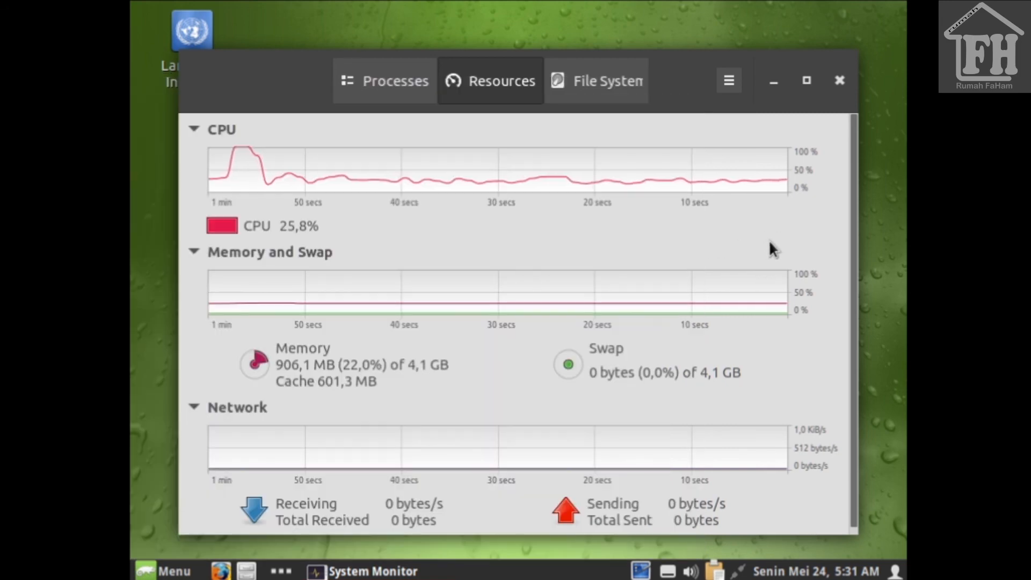
Step: Close System Monitor and shut down the system with the menu's Quit and Shut Down
left_click(841, 81)
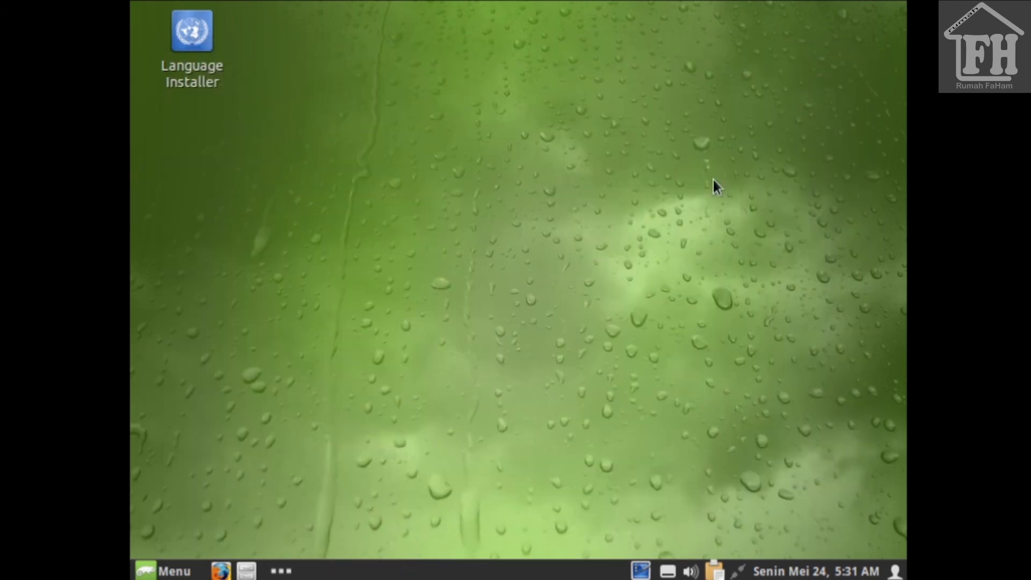
left_click(174, 572)
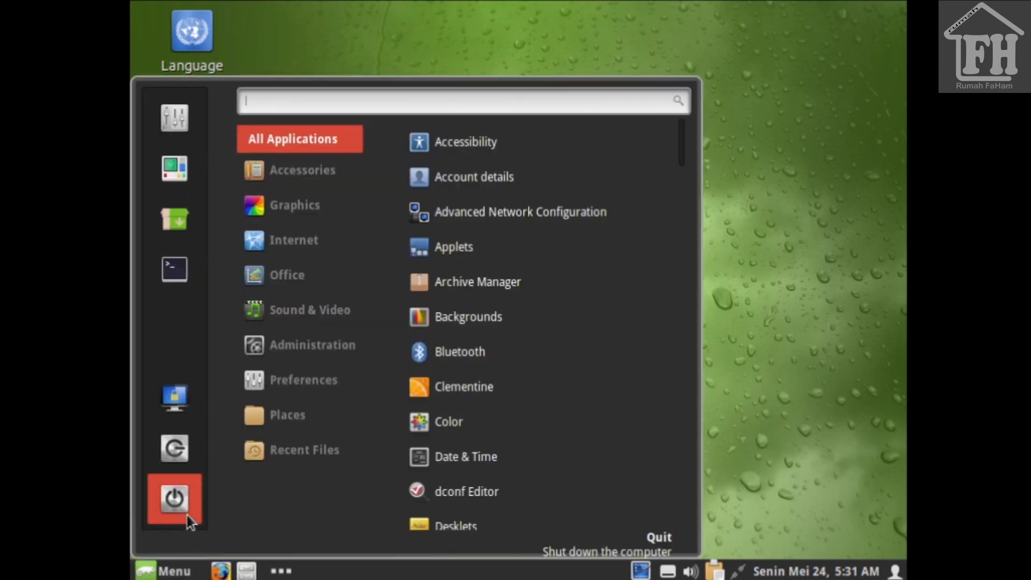
left_click(175, 498)
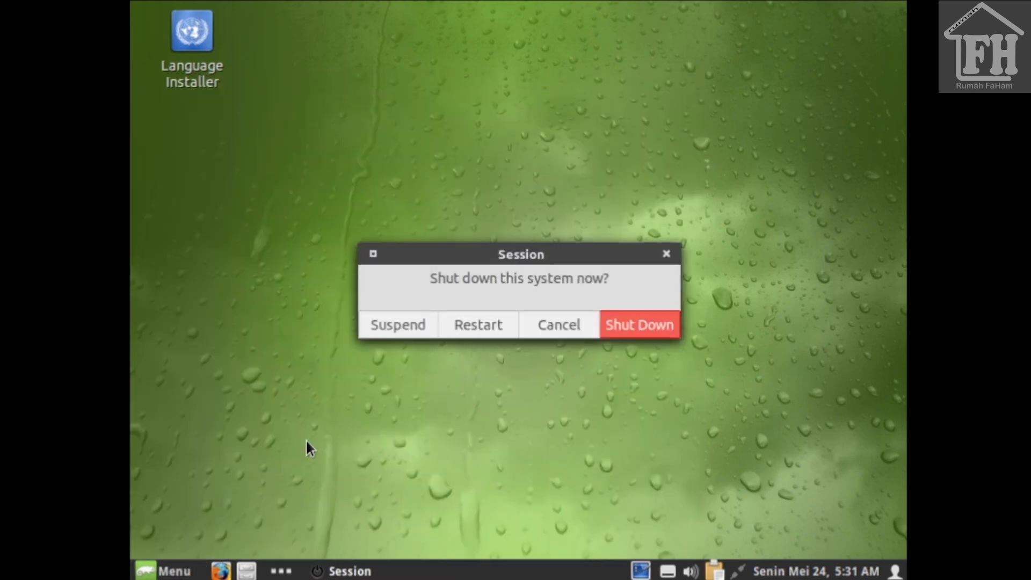
left_click(641, 321)
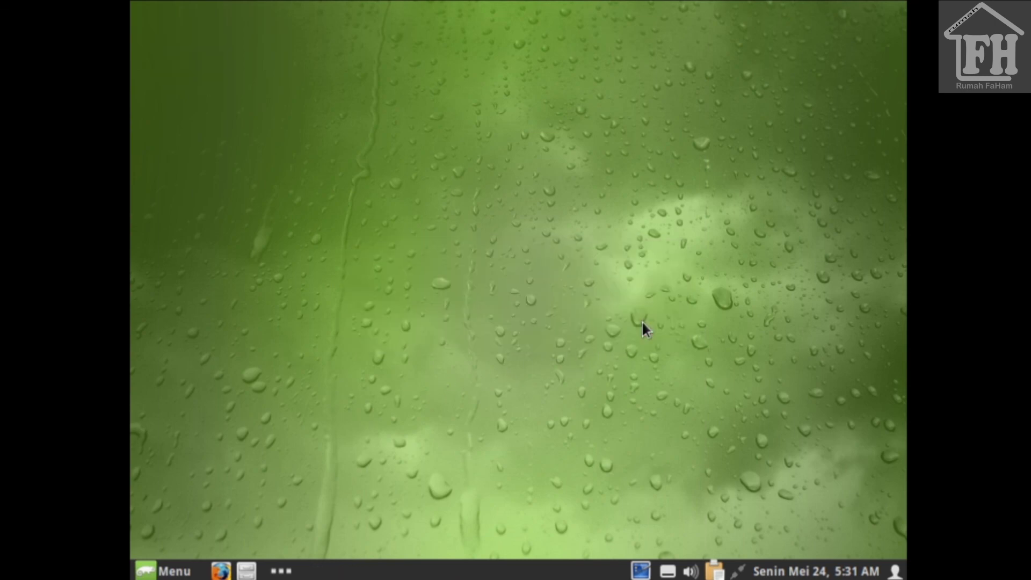